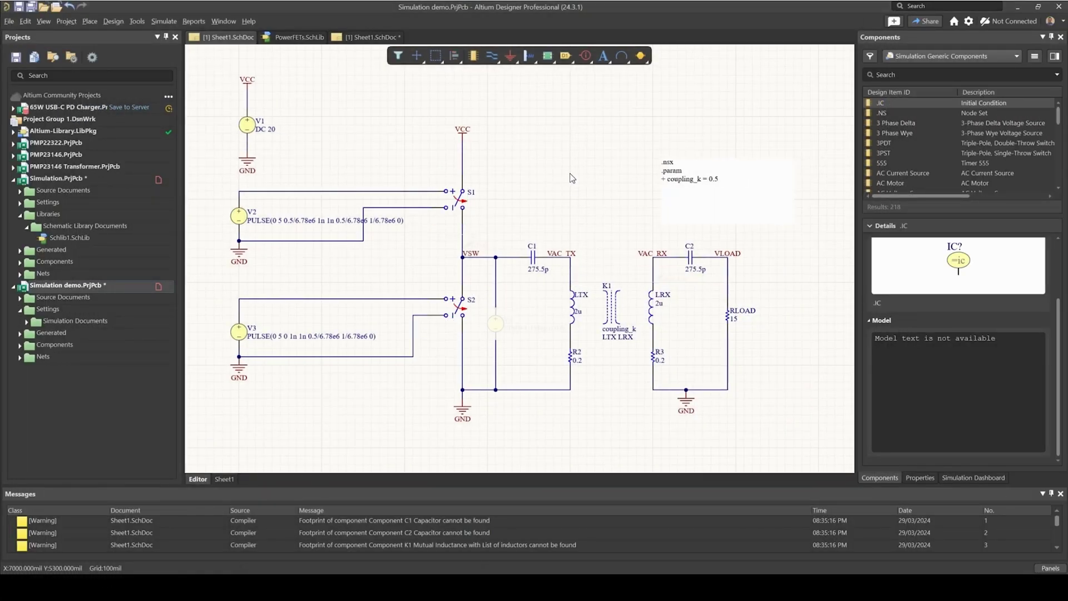
Step: Look over the half-bridge schematic, briefly selecting and then deselecting switch S2
right_drag(522, 223, 545, 221)
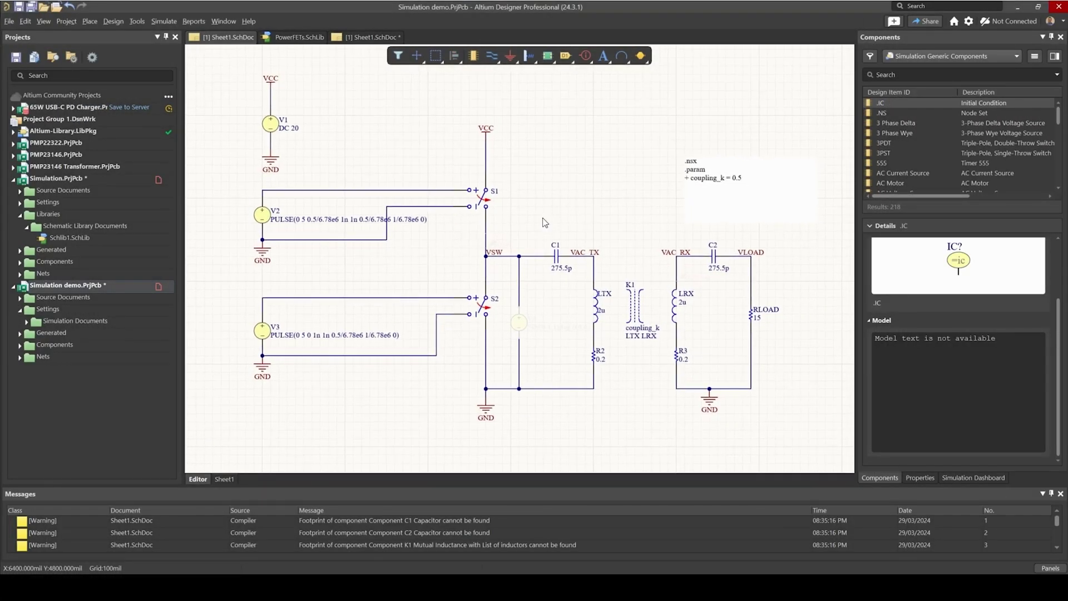
click(474, 301)
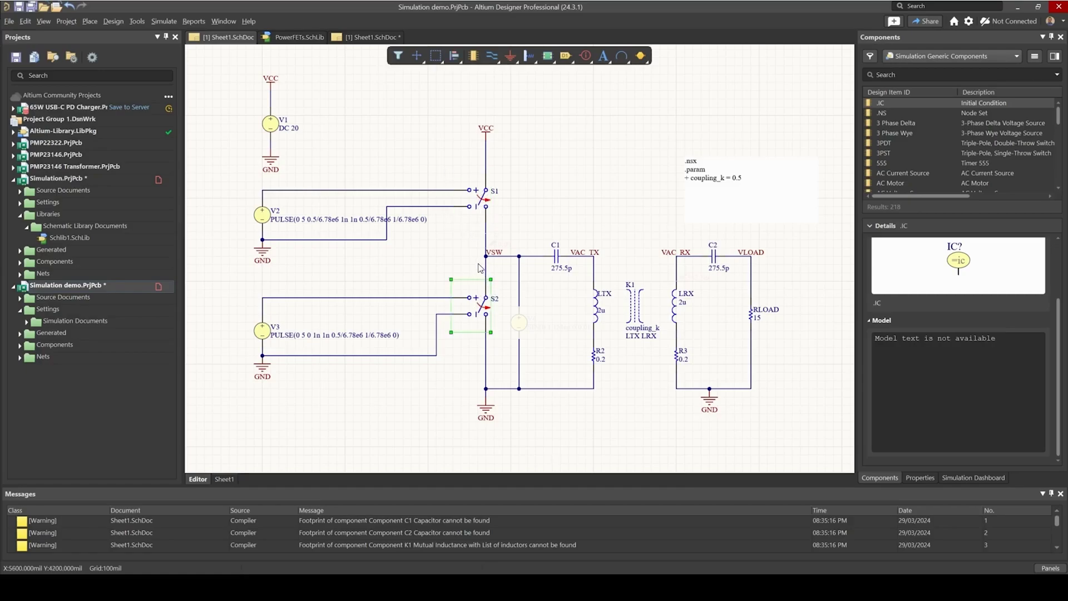
right_drag(482, 270, 454, 256)
click(637, 163)
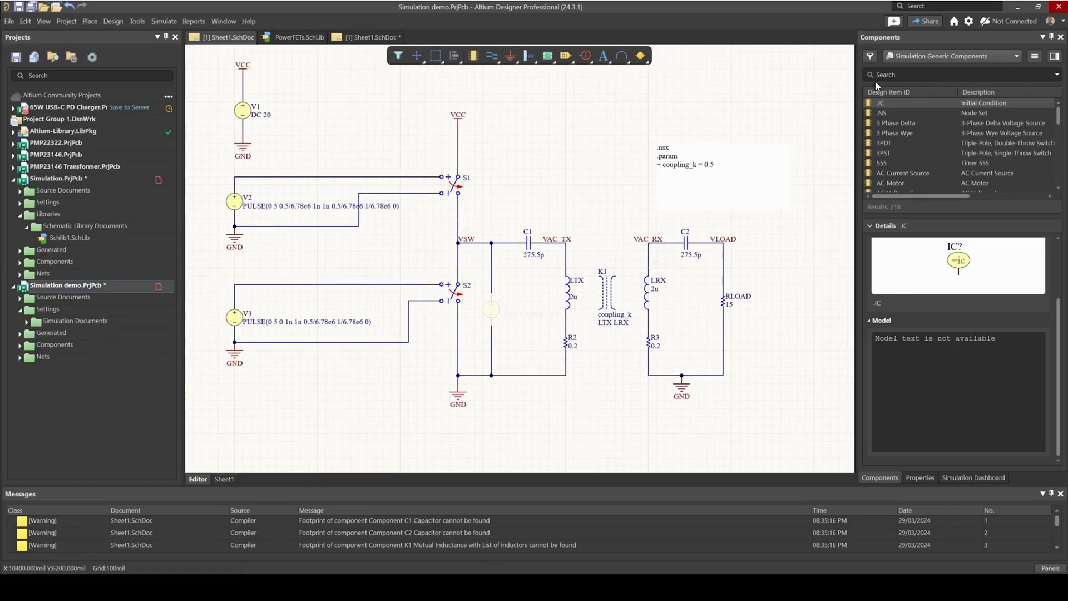
Step: Filter the simulation components library for NMOS, listing 22 N-channel MOSFETs
click(919, 71)
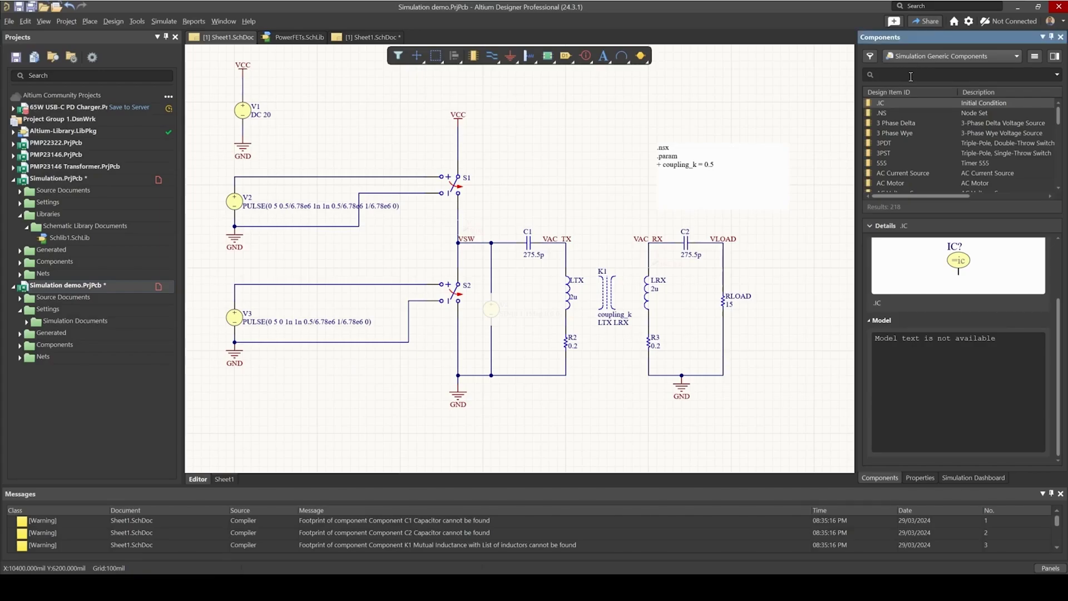
text(NMOS)
key(Return)
scroll(933, 132, down, 3)
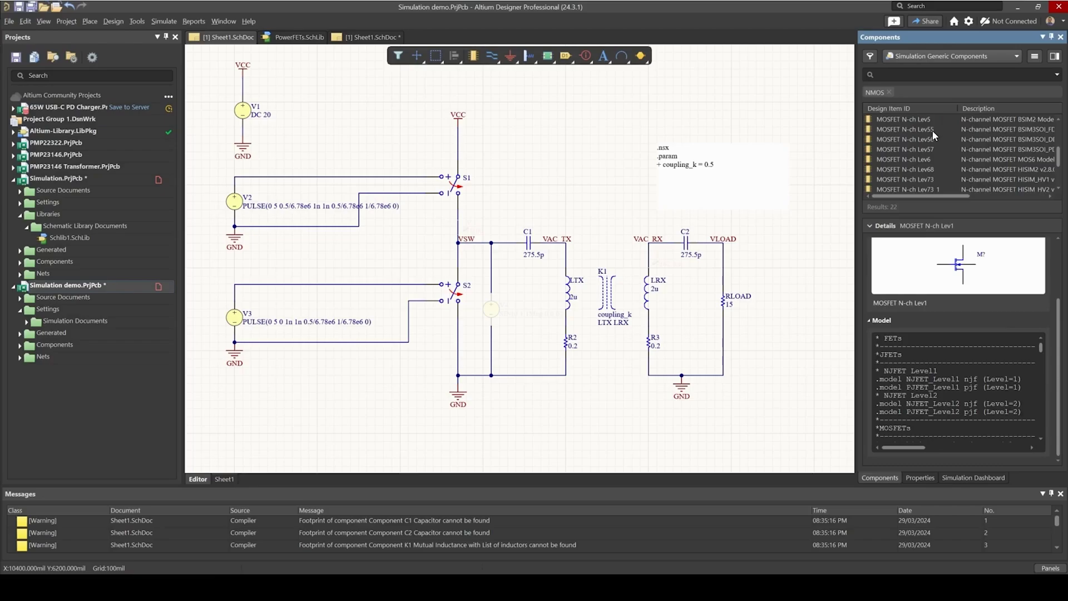
scroll(913, 125, up, 3)
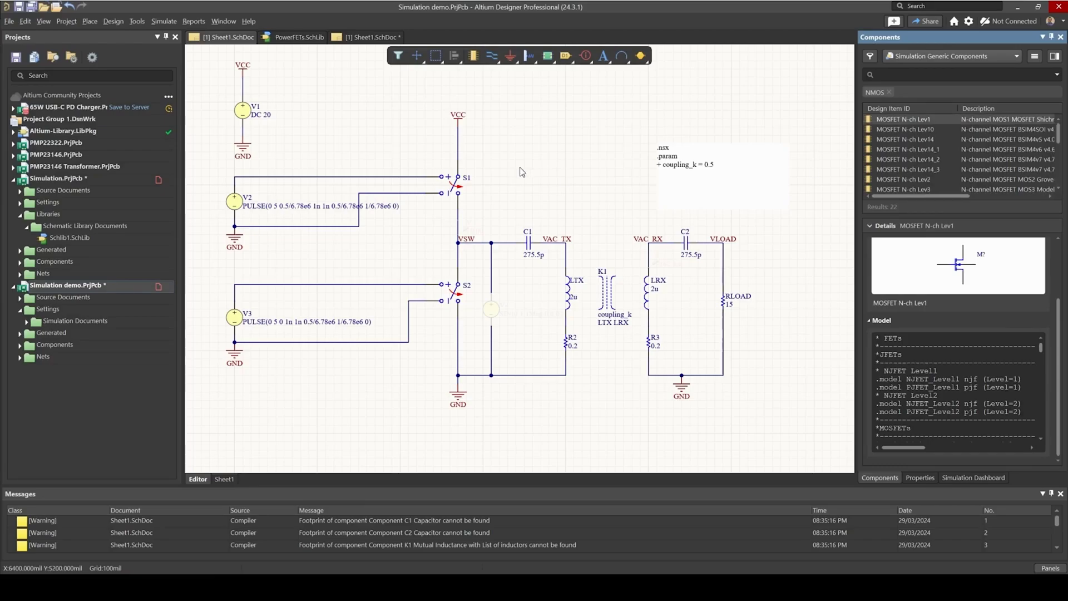
Step: Pan the half-bridge schematic slightly to reposition the view
right_drag(517, 171, 504, 178)
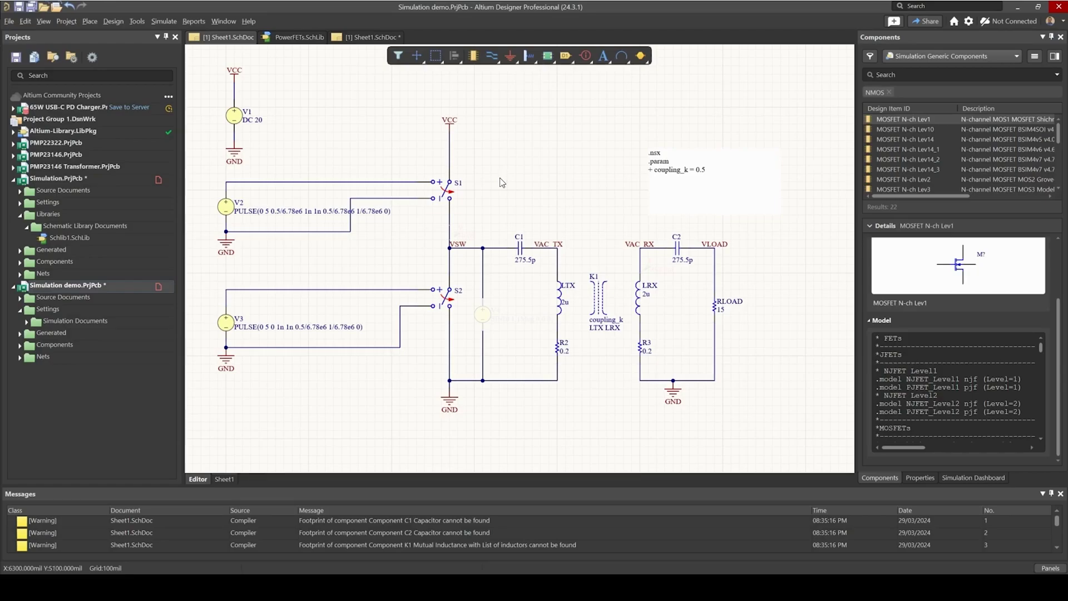
right_drag(503, 184, 517, 186)
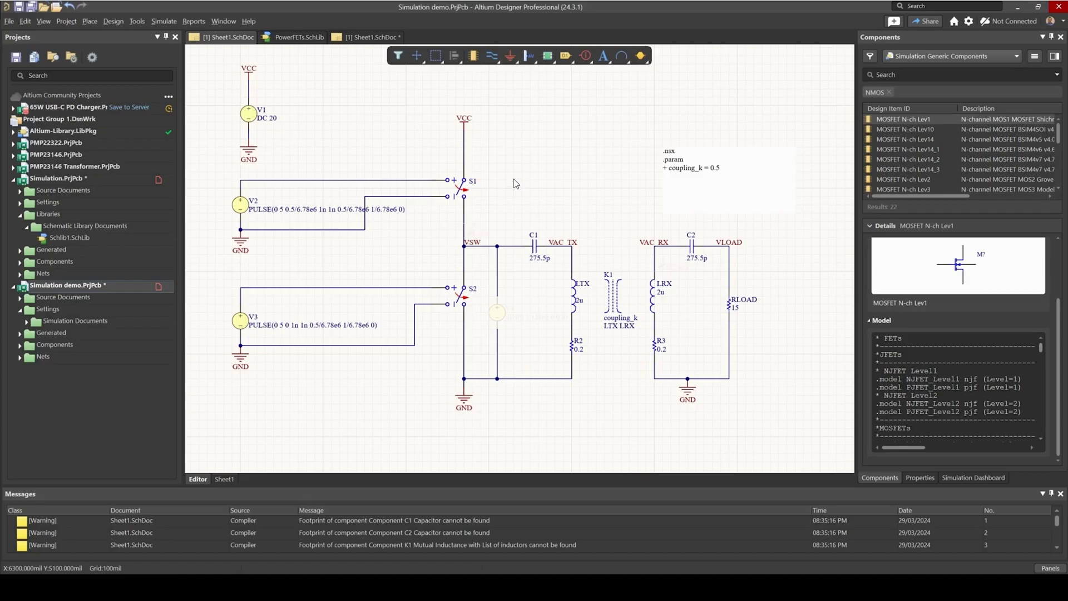
right_drag(516, 184, 532, 185)
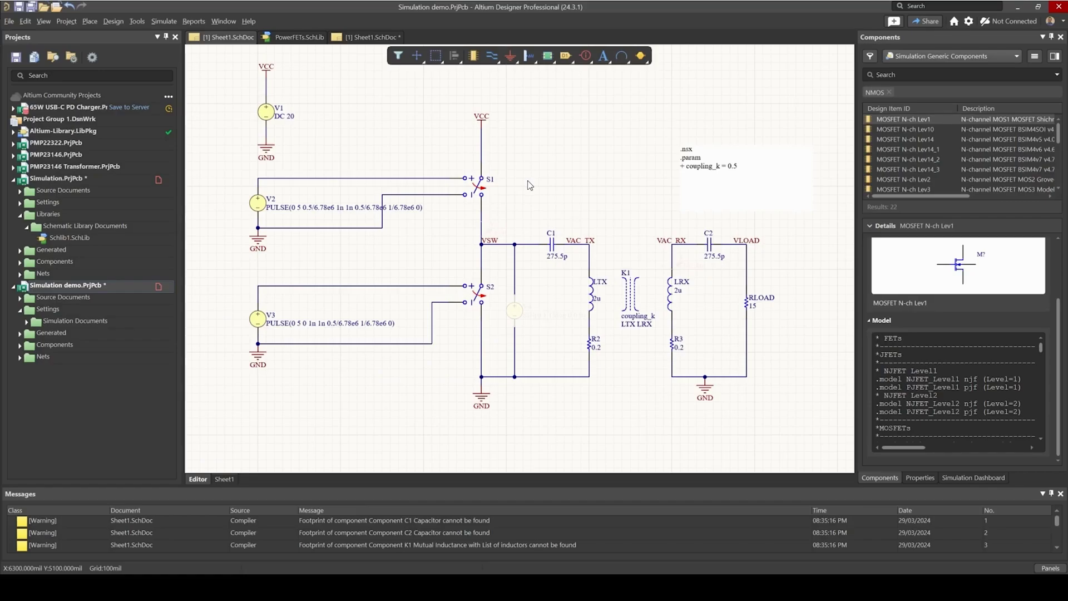
right_drag(528, 185, 533, 188)
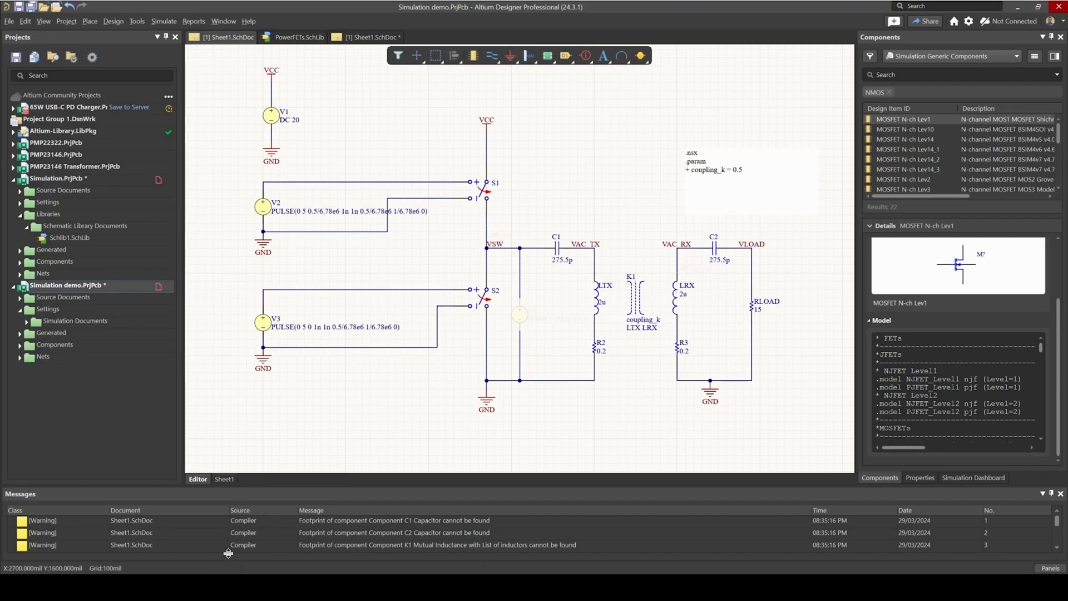
Step: Scroll the Infineon BSZ12DN20NS3 G page in Chrome to the OptiMOS 200V N-Channel PSpice download
mouse_move(251, 568)
click(250, 545)
scroll(334, 238, up, 15)
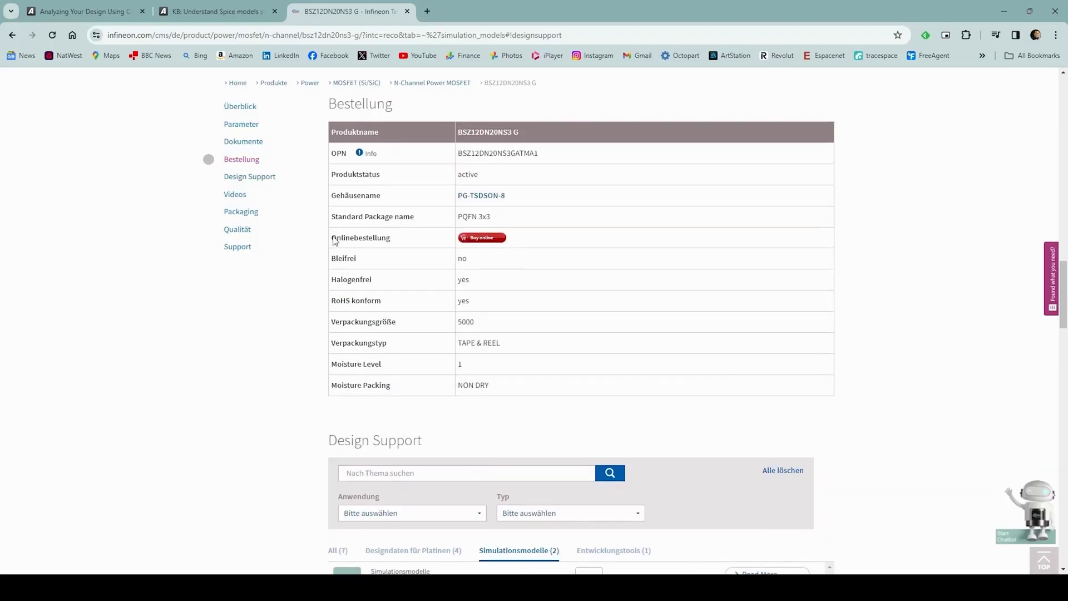
scroll(334, 236, up, 7)
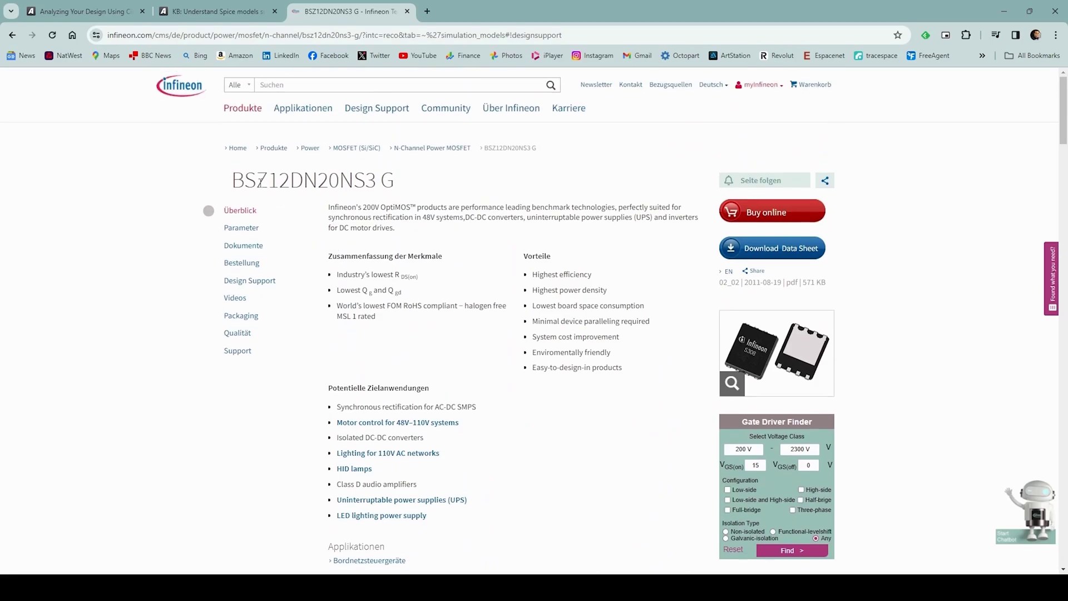
drag(245, 180, 366, 181)
scroll(388, 186, down, 20)
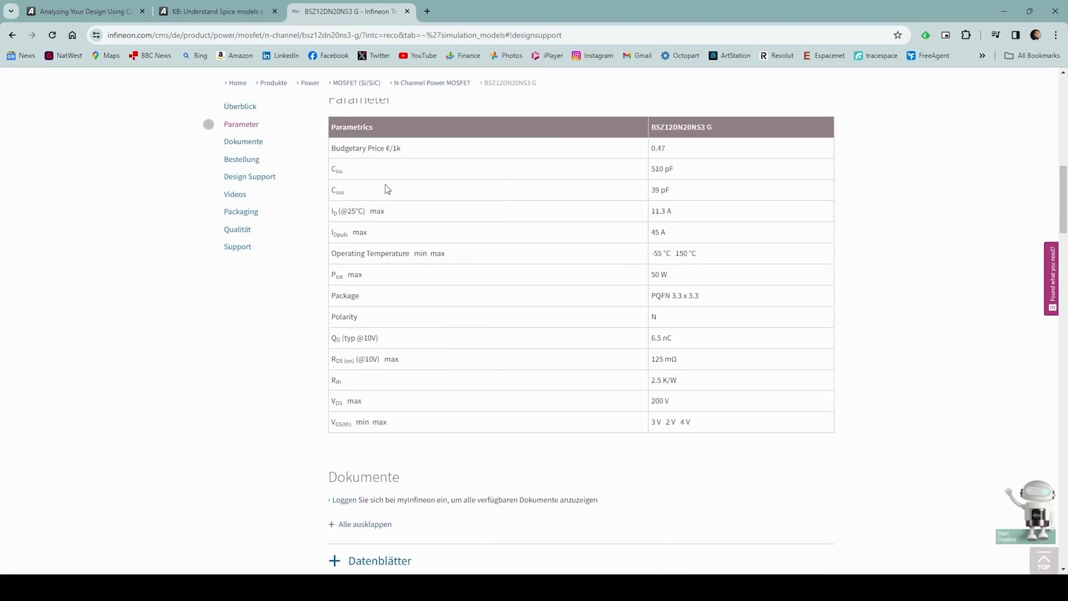
scroll(383, 188, down, 6)
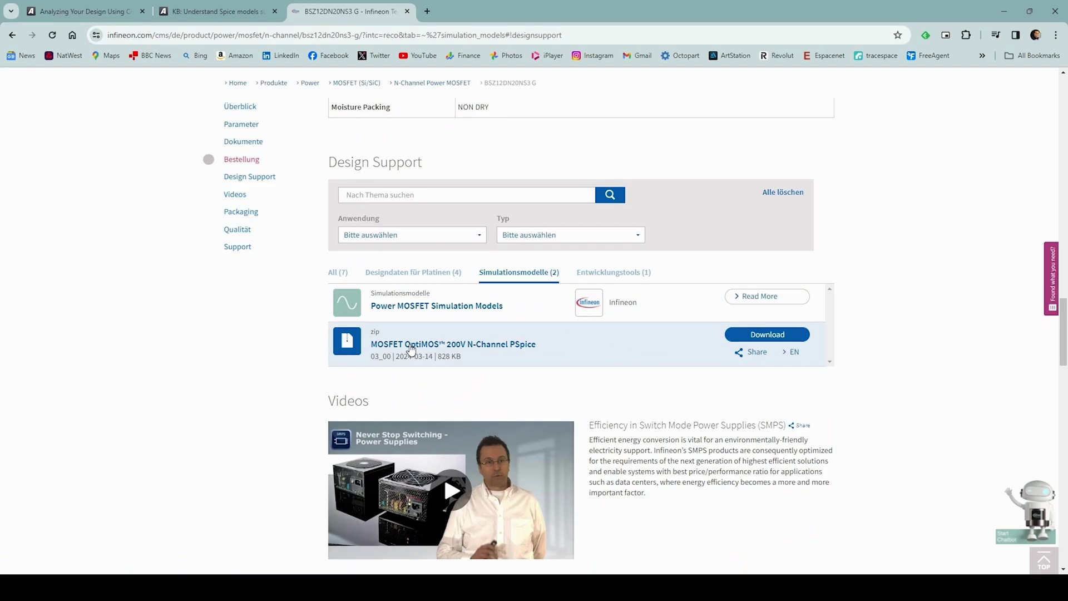
Step: Glance at the Altium article on supported Spice models, then view the Infineon zip contents
click(194, 5)
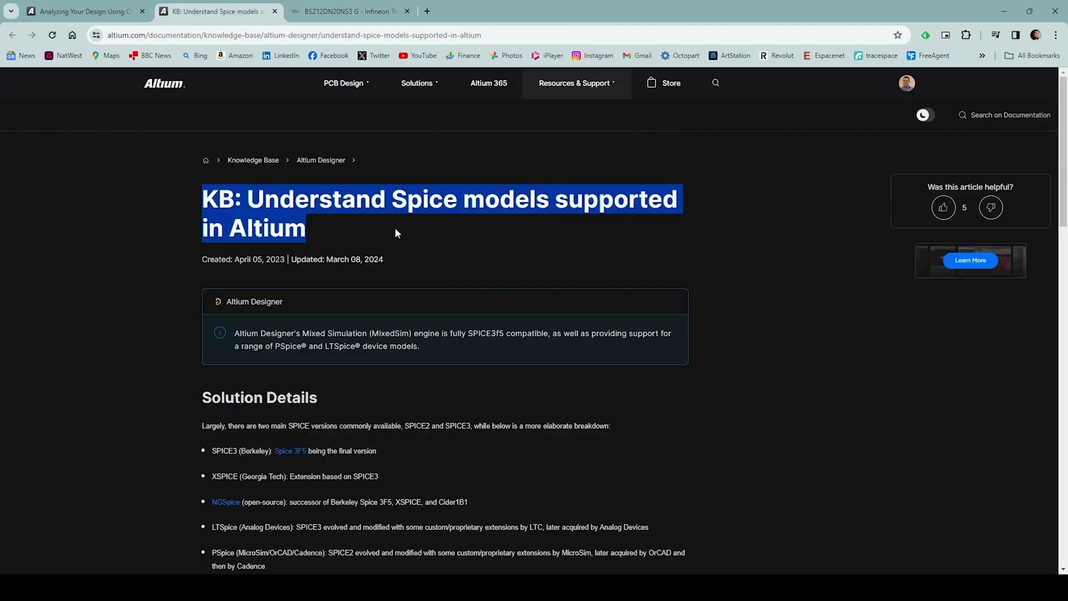
click(396, 233)
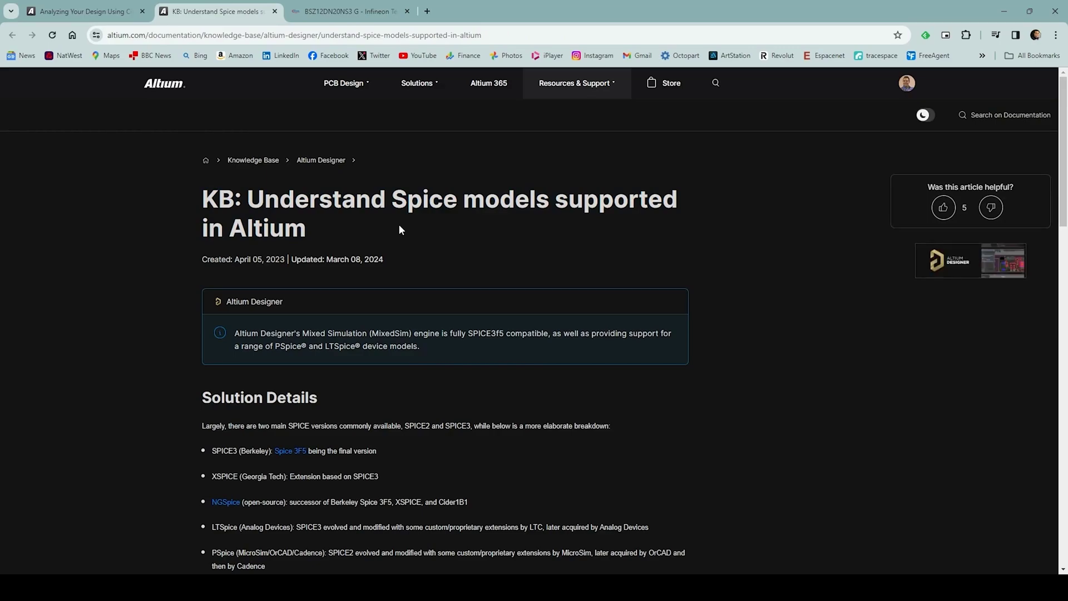
key(alt+Tab)
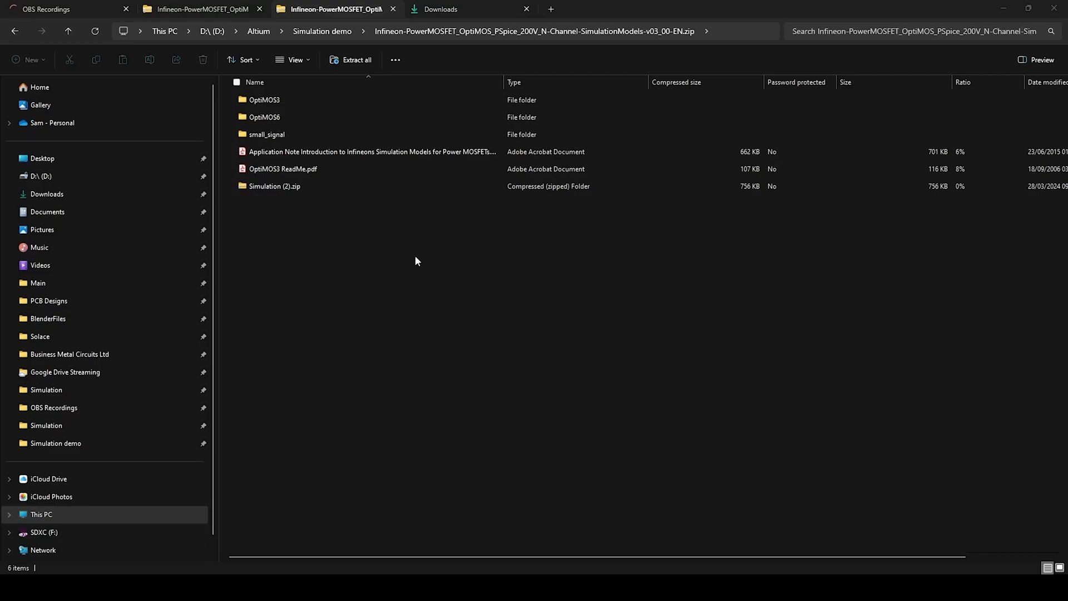
Step: Peek into the OptiMOS3 folder, then open application note AN 2014-02 from the zip
click(382, 153)
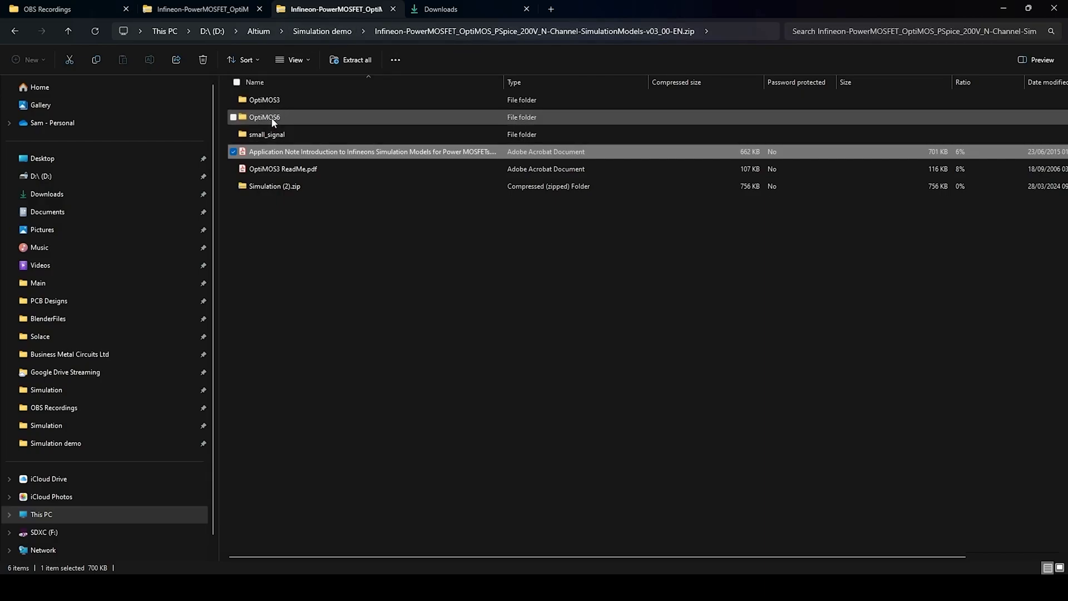
double_click(273, 102)
key(alt+Left)
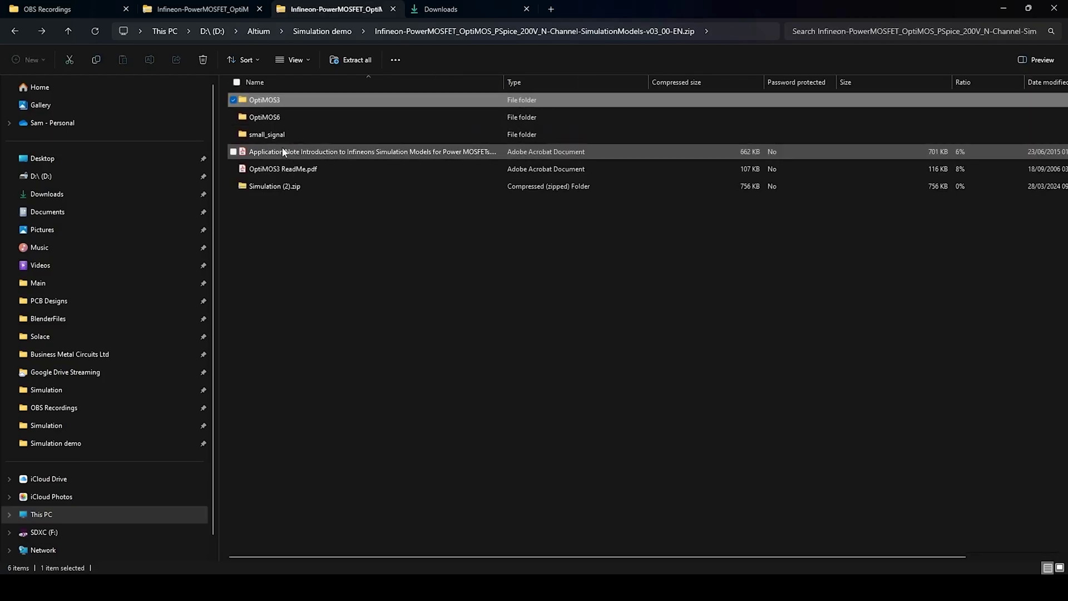
double_click(282, 151)
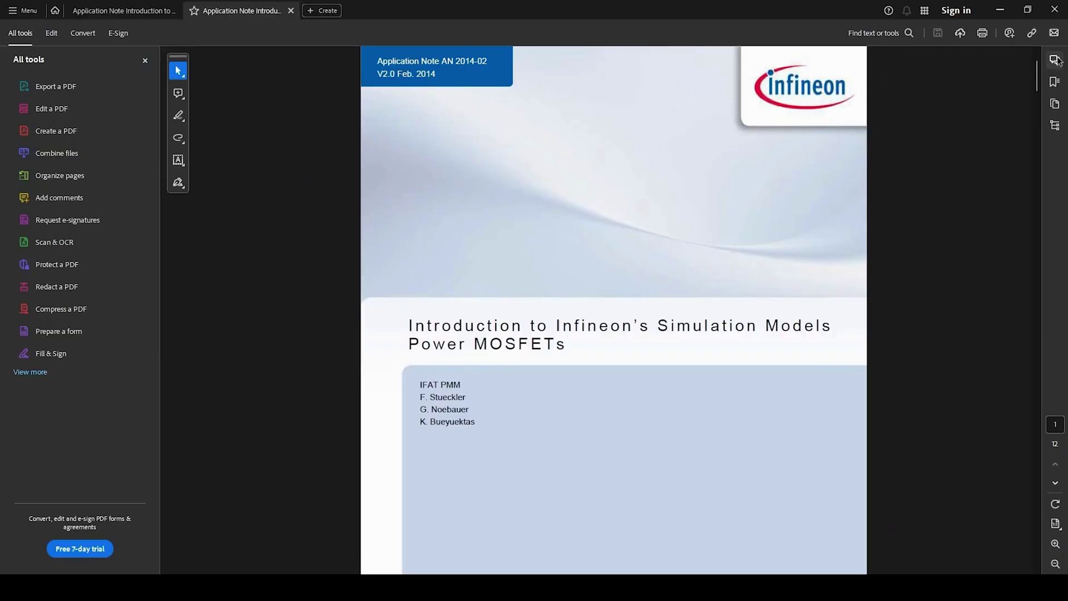
Step: Scroll the application note to its table of contents
scroll(1029, 89, down, 10)
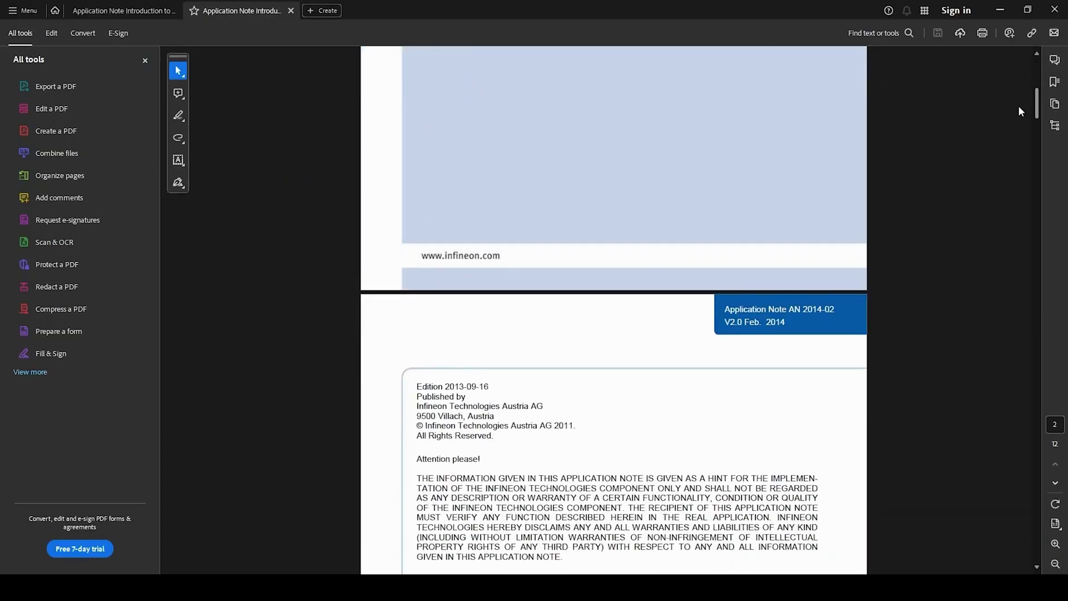
scroll(1019, 110, down, 10)
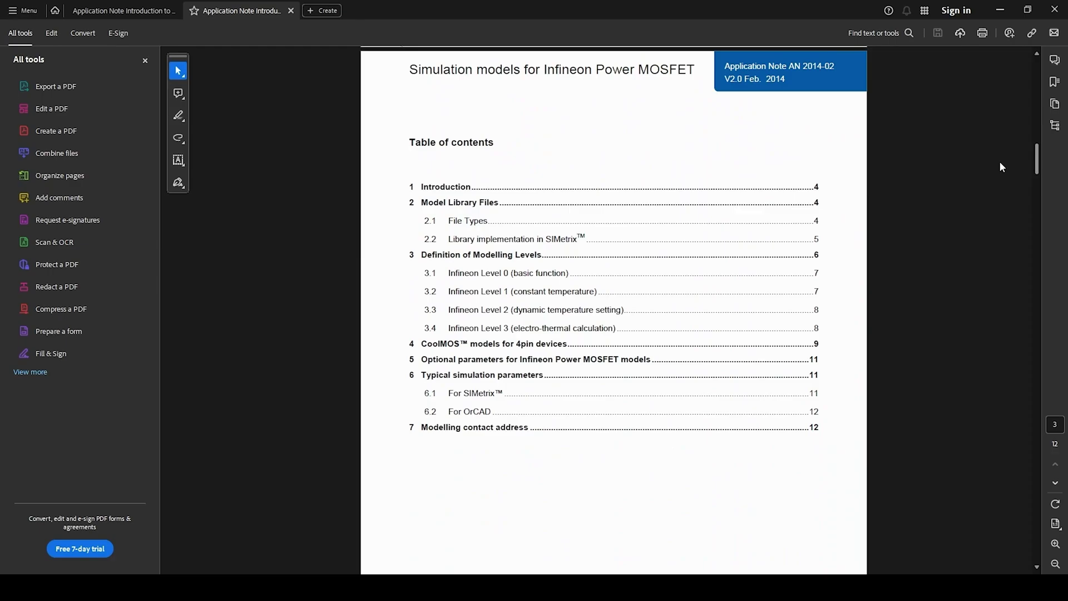
scroll(1000, 164, up, 2)
scroll(999, 167, down, 4)
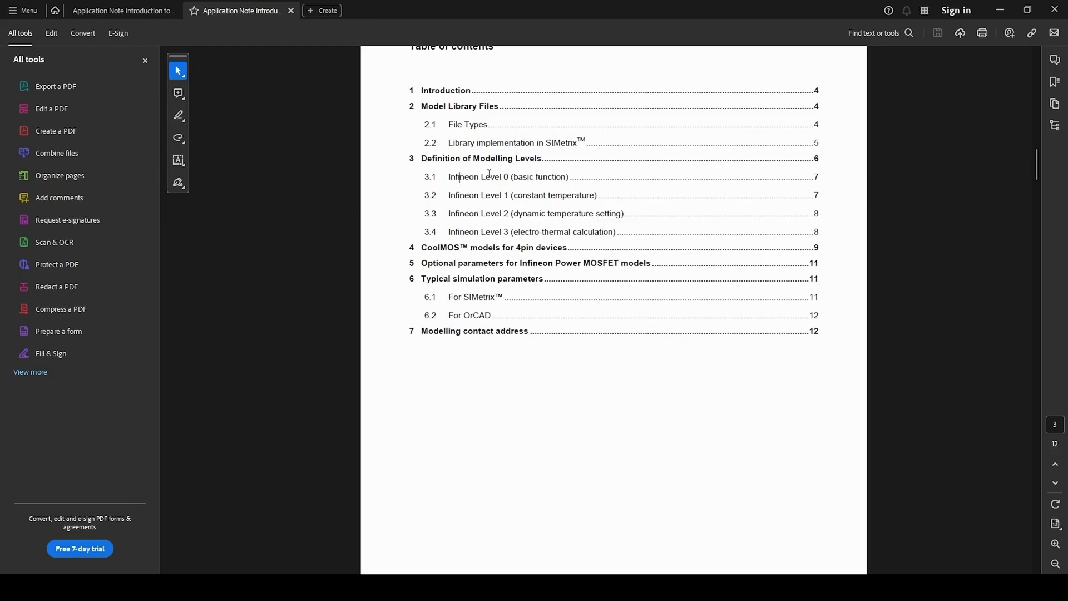
Step: Highlight the Level 0 and Level 3 modelling entries (3.1 and 3.4) in the contents
drag(489, 174, 514, 176)
drag(498, 227, 508, 233)
drag(493, 177, 514, 181)
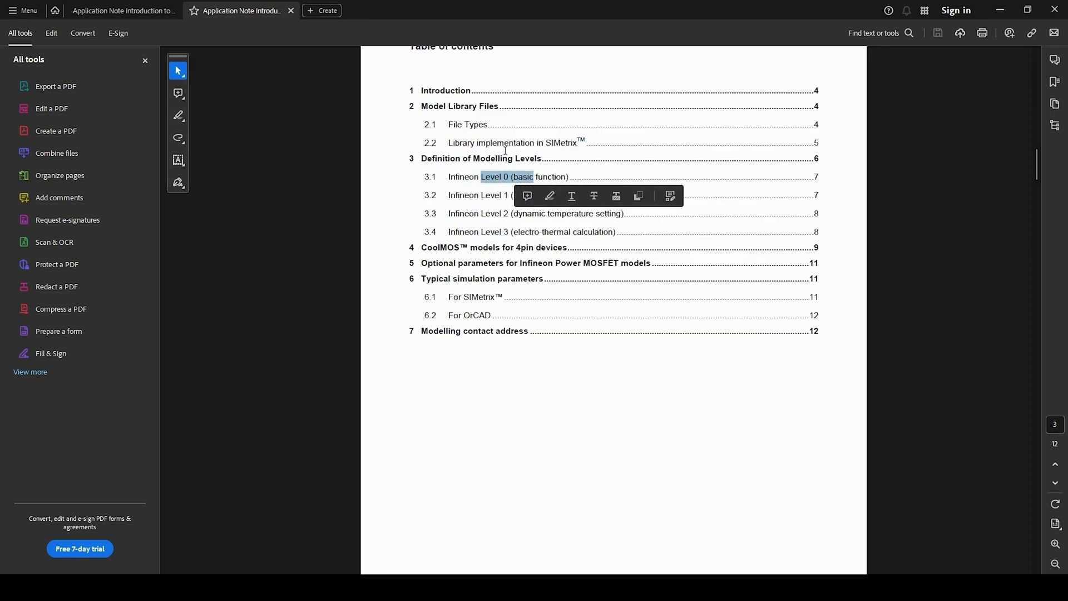
drag(481, 231, 514, 233)
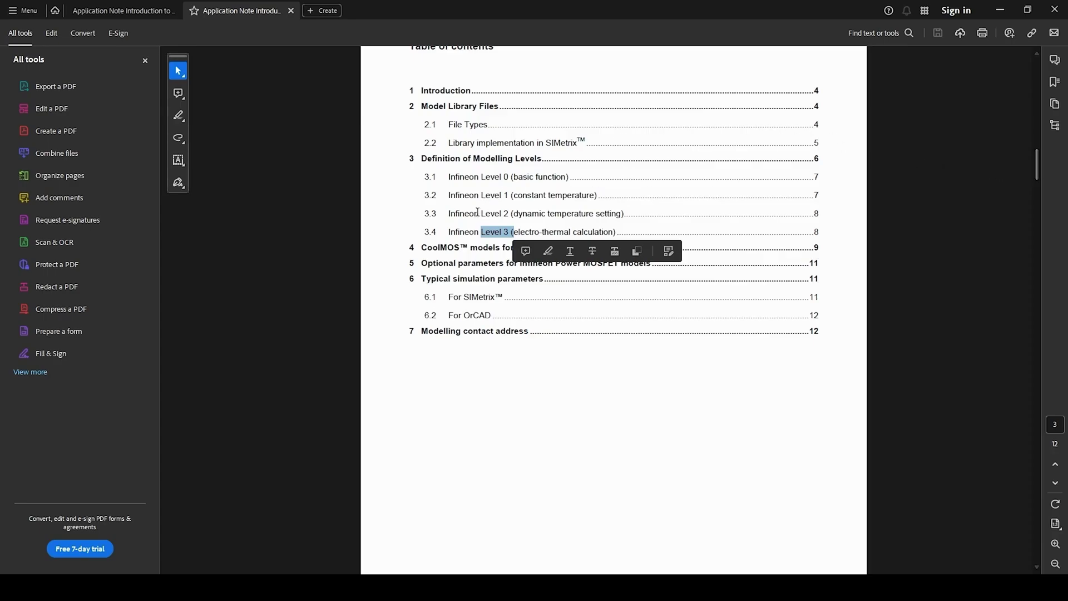
drag(1036, 170, 994, 294)
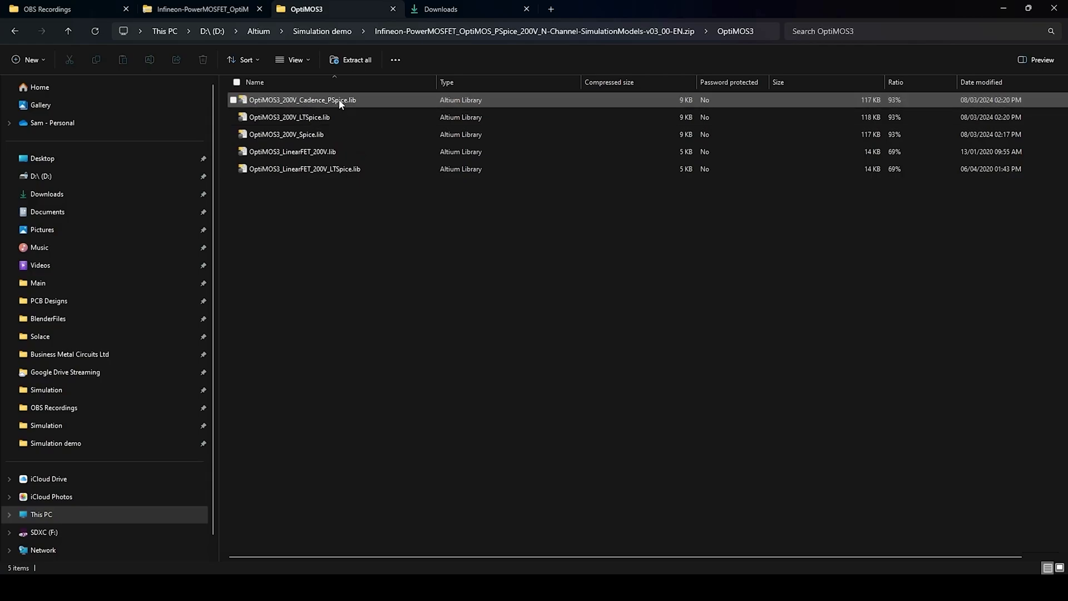
Step: Copy OptiMOS3_200V_Spice.lib from the zip into the Simulation demo folder
click(339, 134)
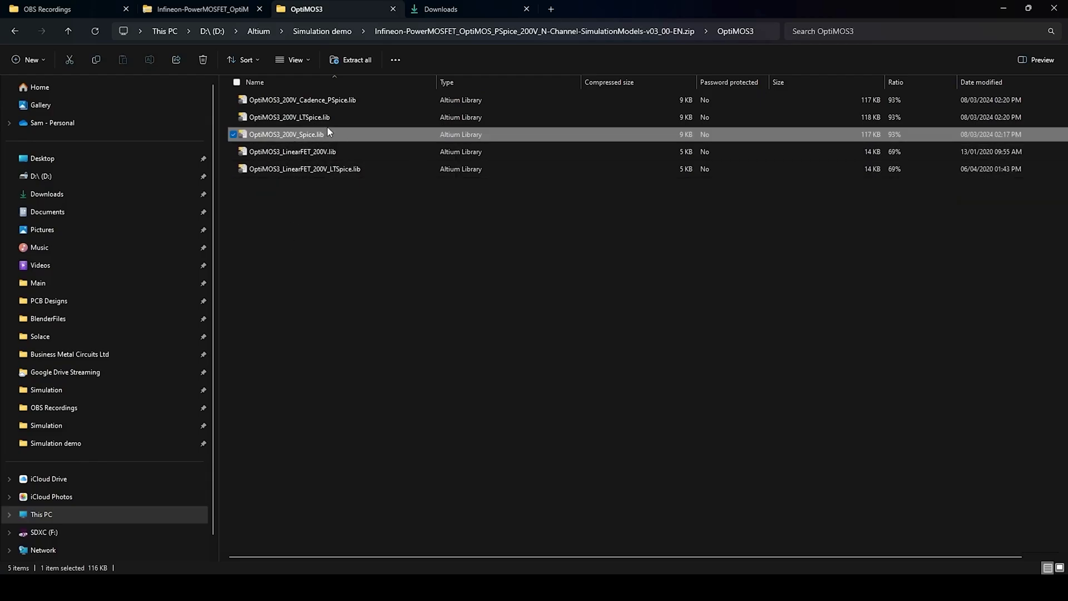
click(304, 31)
key(ctrl+v)
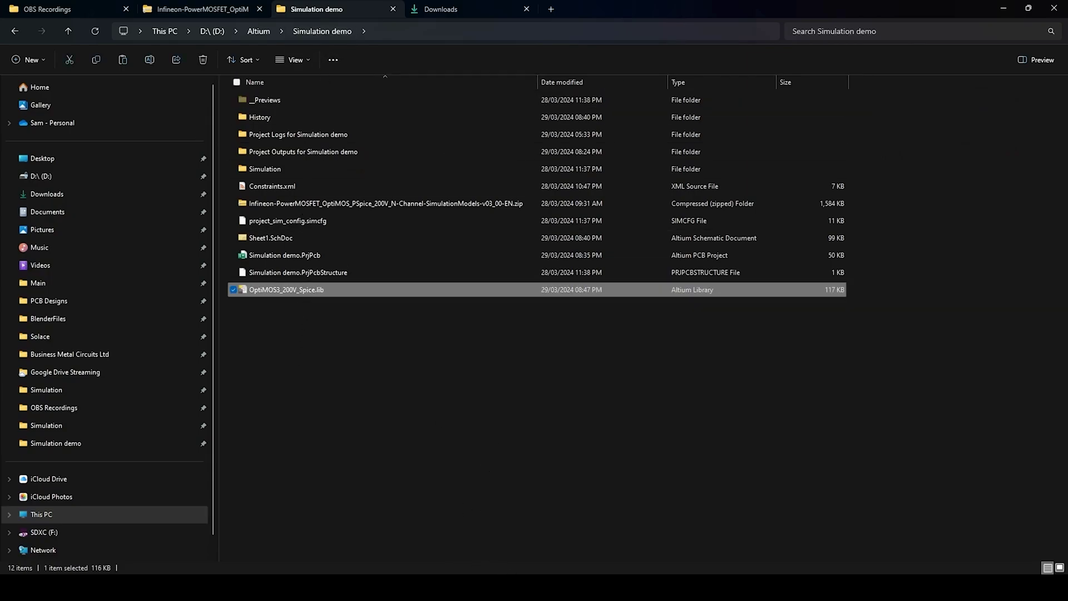
Step: Open OptiMOS3_200V_Spice.lib in the empty Notepad window
mouse_move(551, 589)
click(553, 546)
drag(312, 290, 549, 276)
Step: Maximize Notepad and scroll through the library's subcircuit model definitions
click(828, 80)
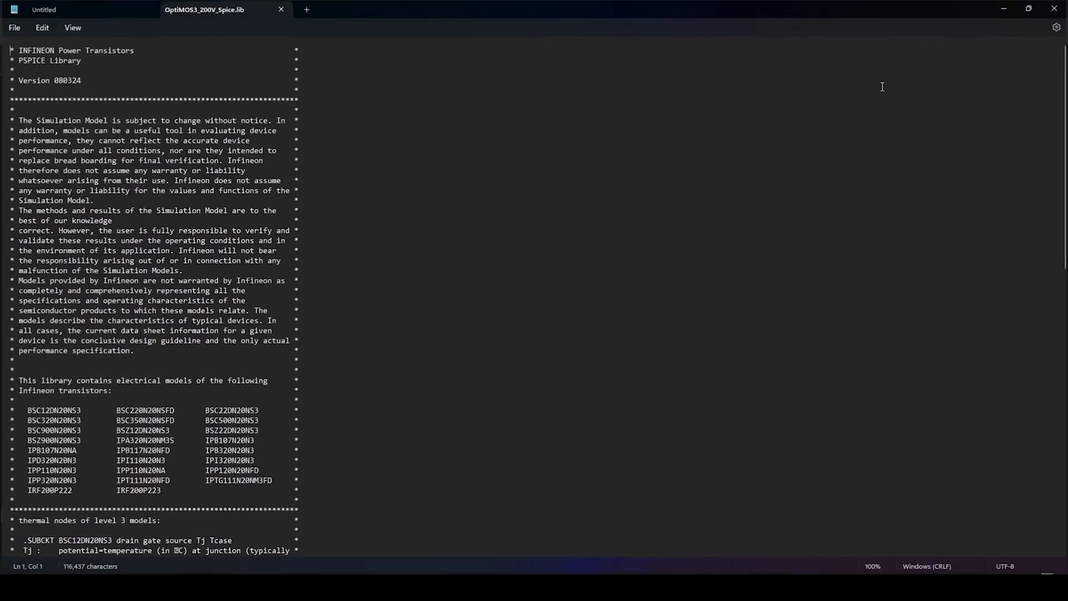
scroll(1056, 138, down, 15)
scroll(1056, 138, down, 20)
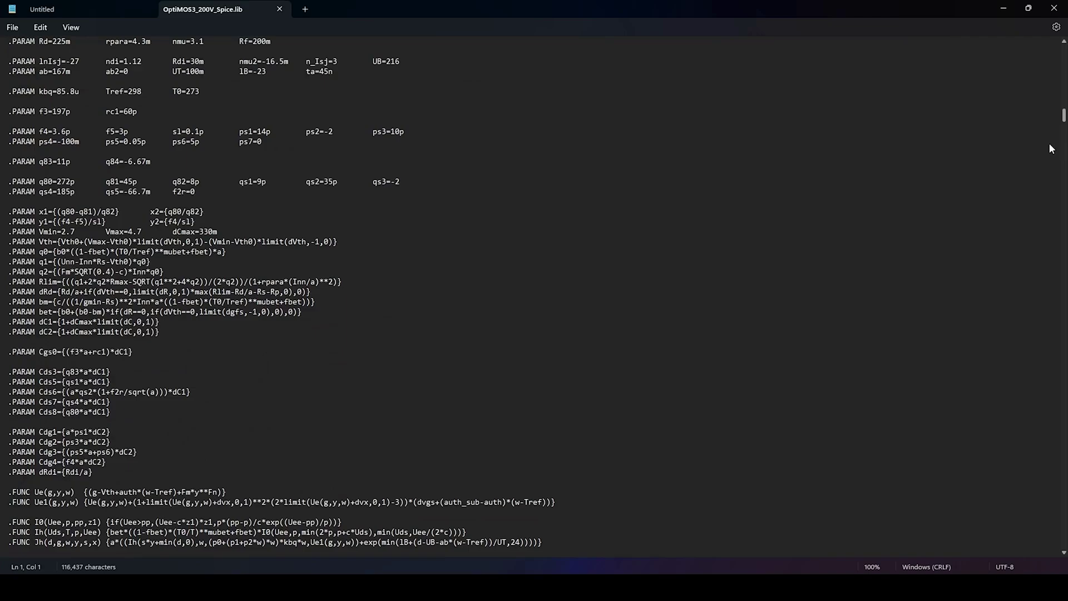
scroll(1044, 156, down, 10)
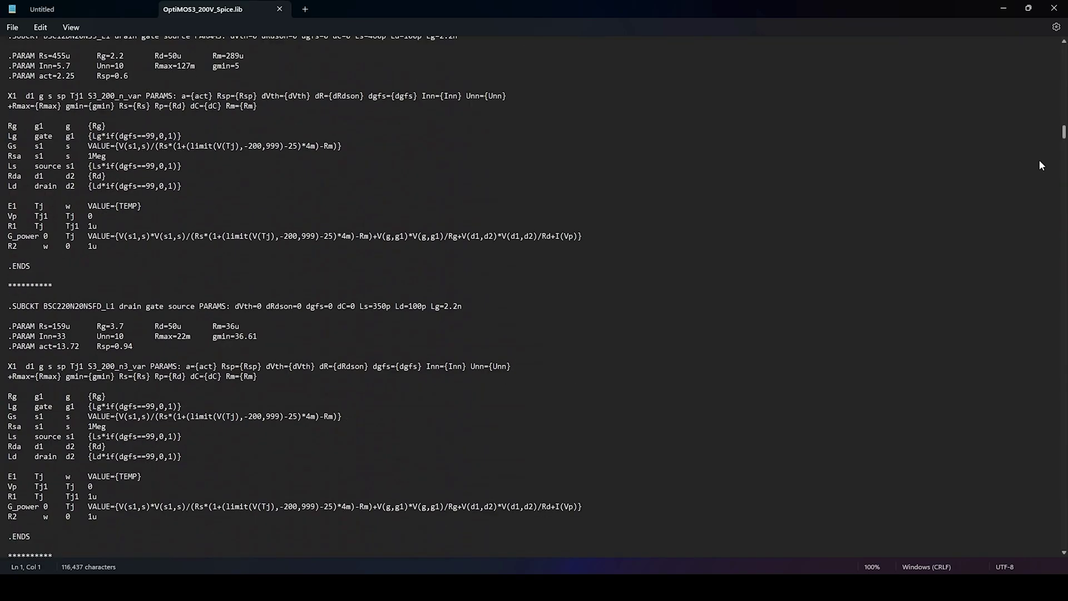
scroll(1040, 165, down, 10)
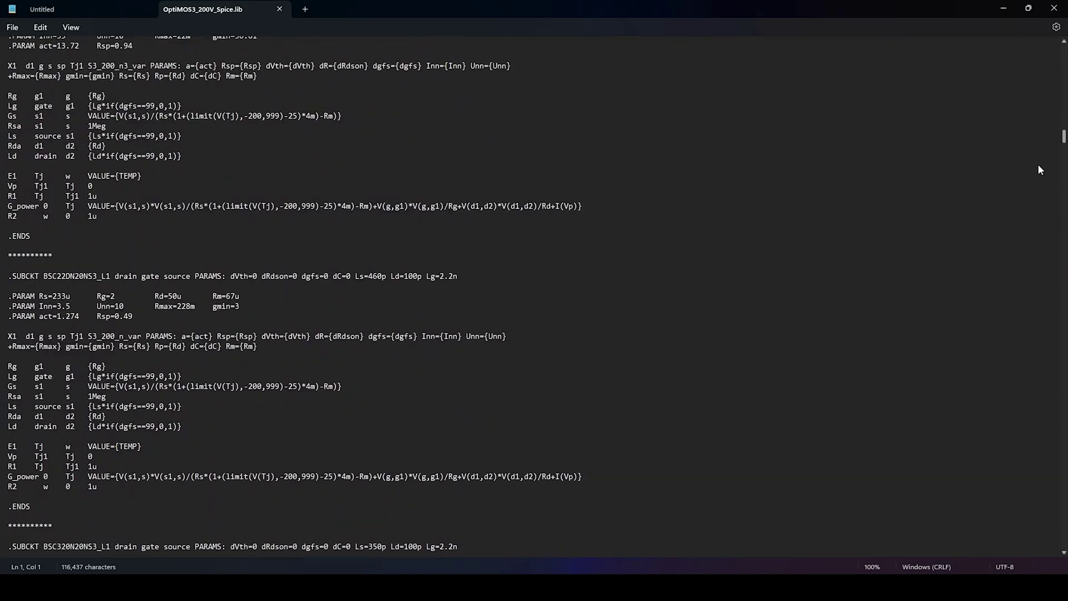
scroll(1040, 170, up, 10)
scroll(1041, 161, up, 15)
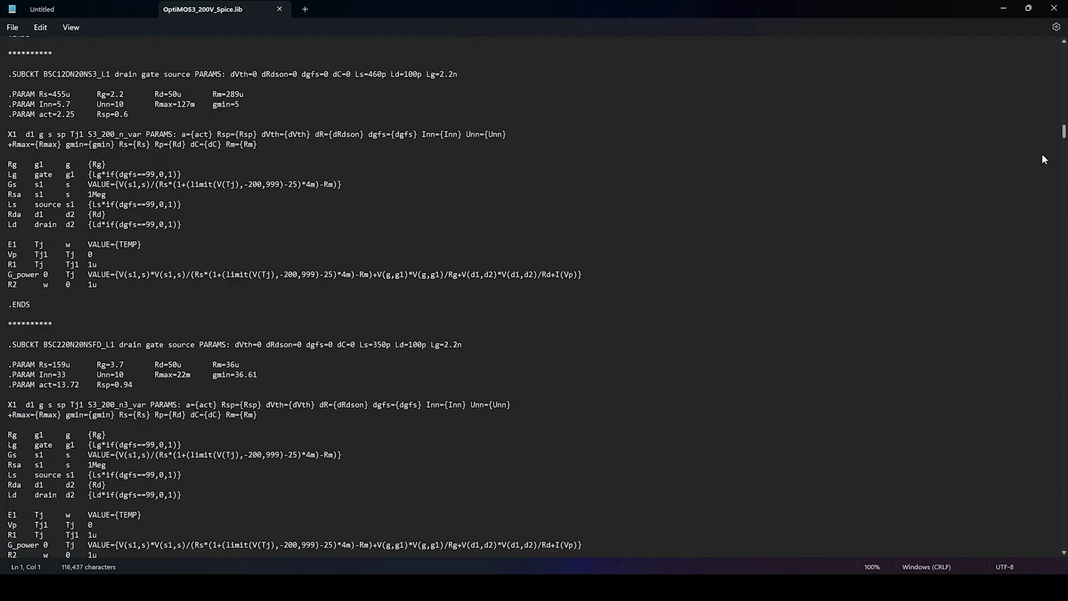
scroll(1045, 117, up, 20)
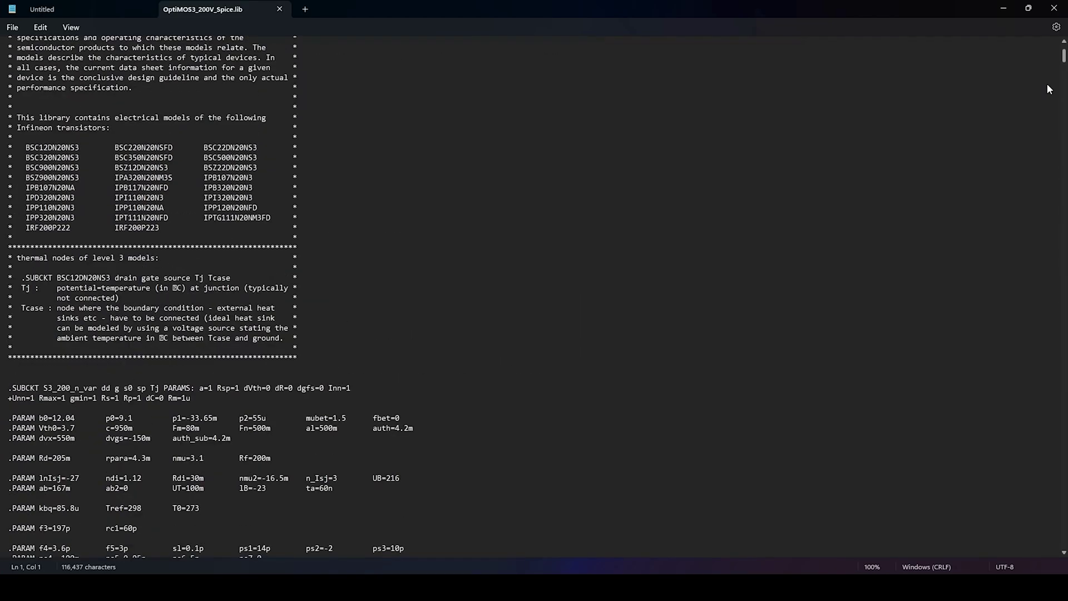
Step: Select SUBCKT on the first .SUBCKT line, then minimize Notepad back to Simulation demo
click(18, 388)
double_click(22, 388)
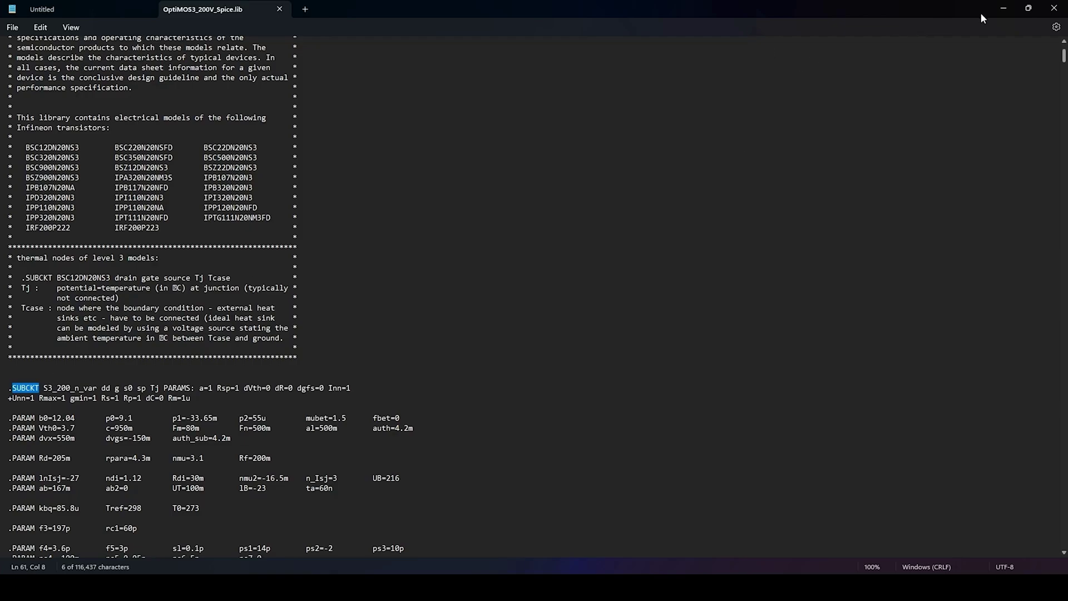
click(1004, 8)
click(551, 488)
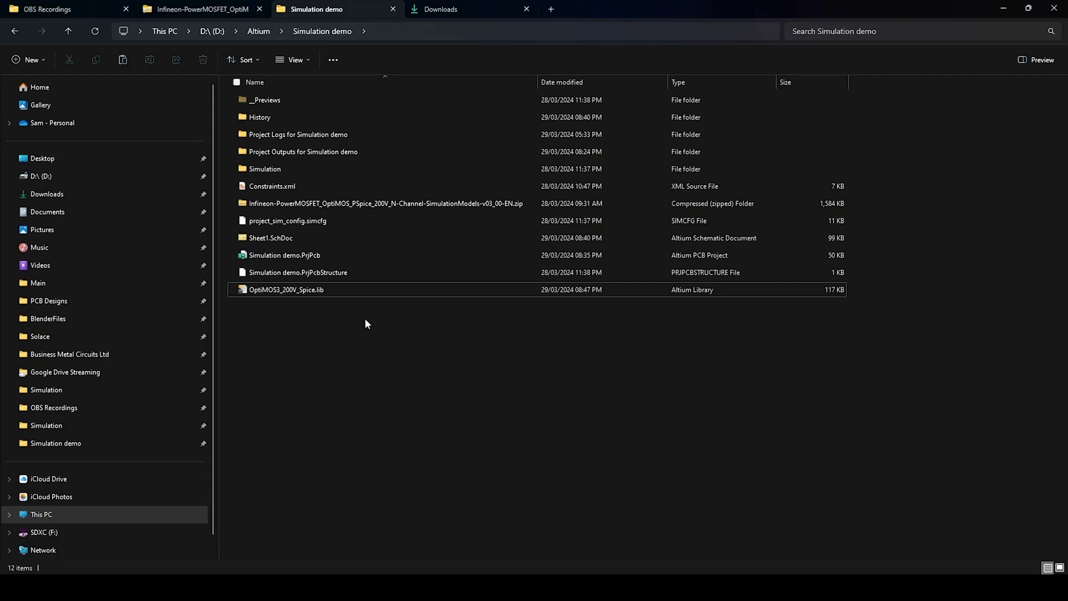
Step: Add a new schematic library to the Simulation demo project
click(576, 543)
right_drag(413, 285, 321, 266)
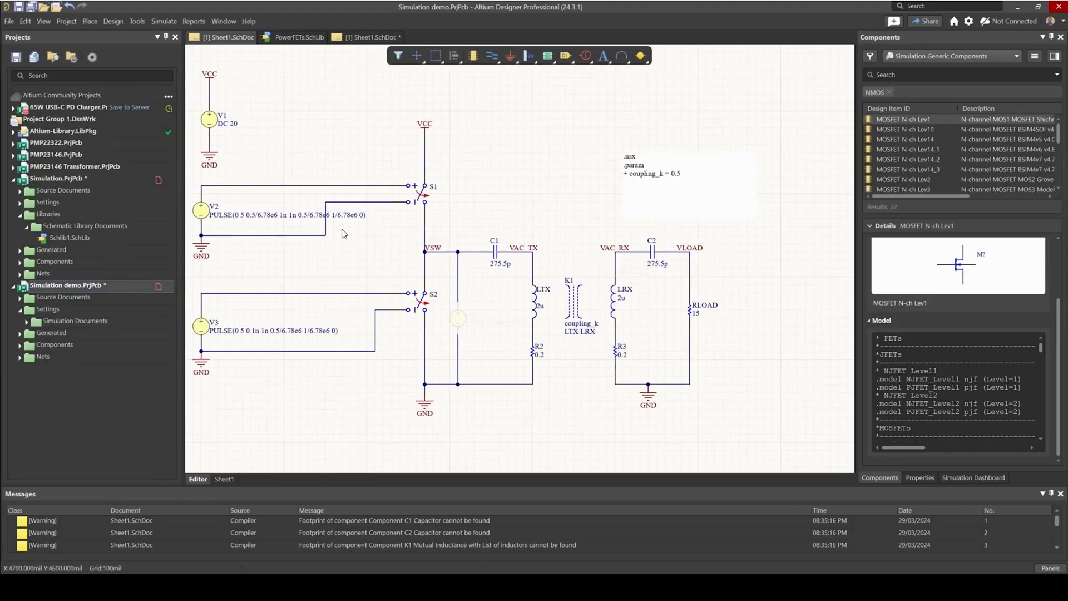
right_click(122, 286)
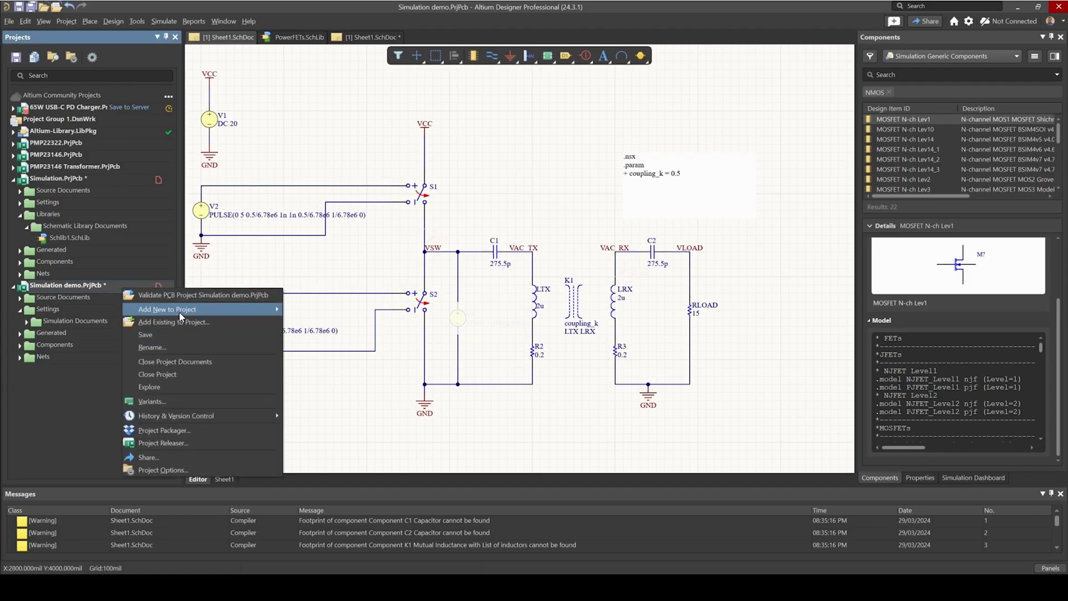
mouse_move(195, 316)
click(322, 374)
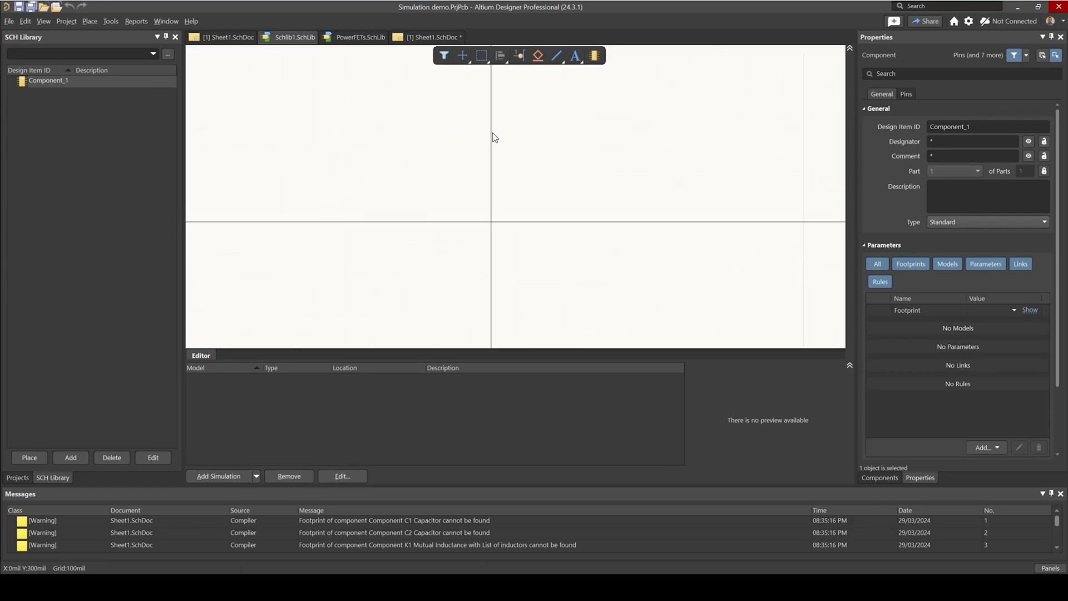
Step: Copy the NMOS symbol from PowerFETs.SchLib into Component_1 and start adding its simulation model
click(351, 40)
drag(353, 73, 624, 300)
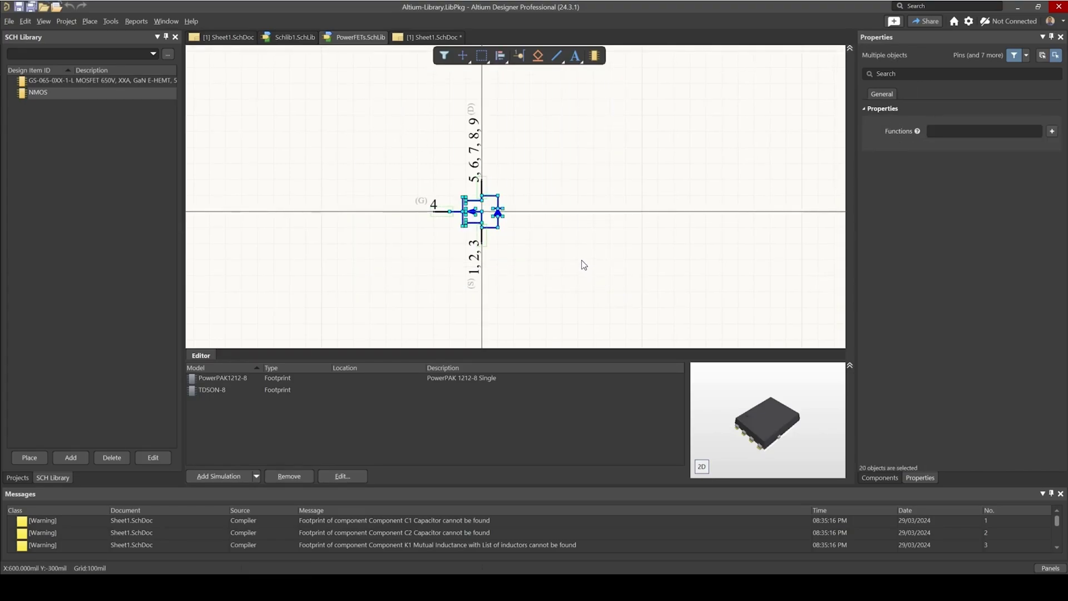
click(295, 37)
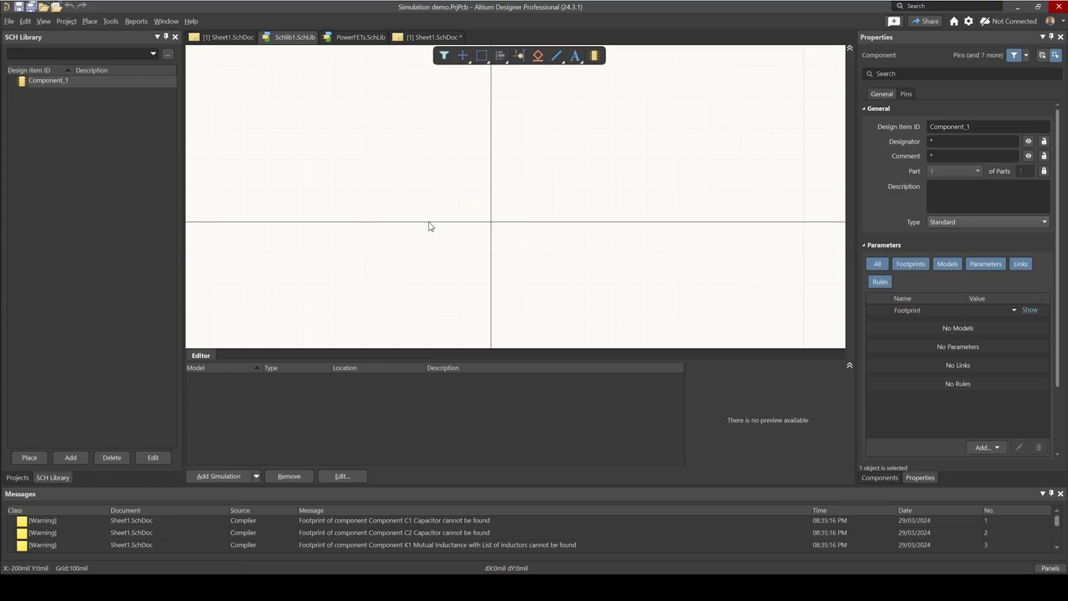
key(ctrl+v)
click(407, 231)
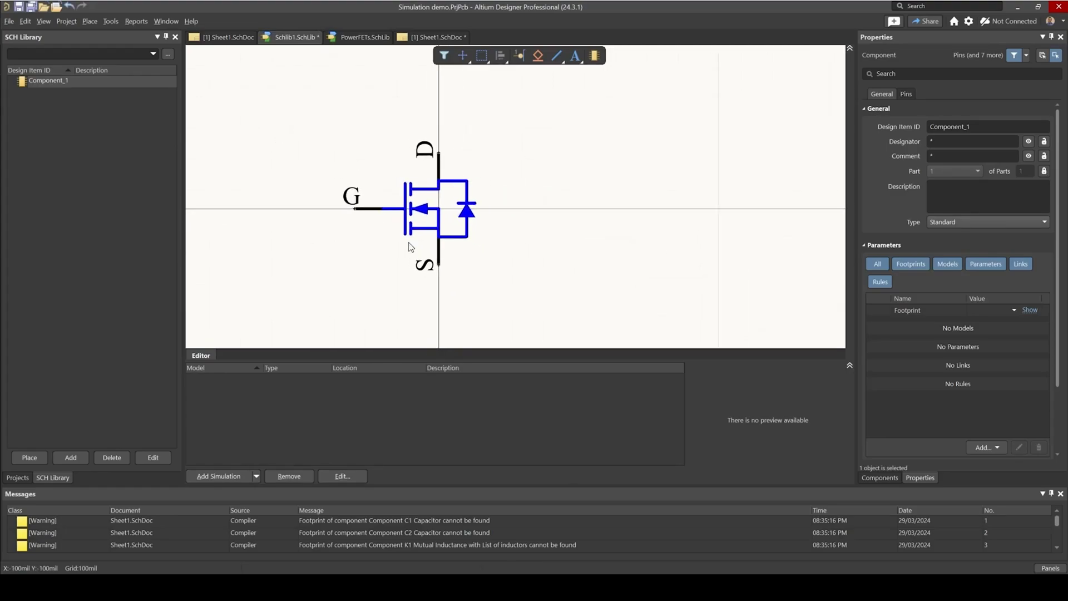
right_drag(348, 191, 378, 181)
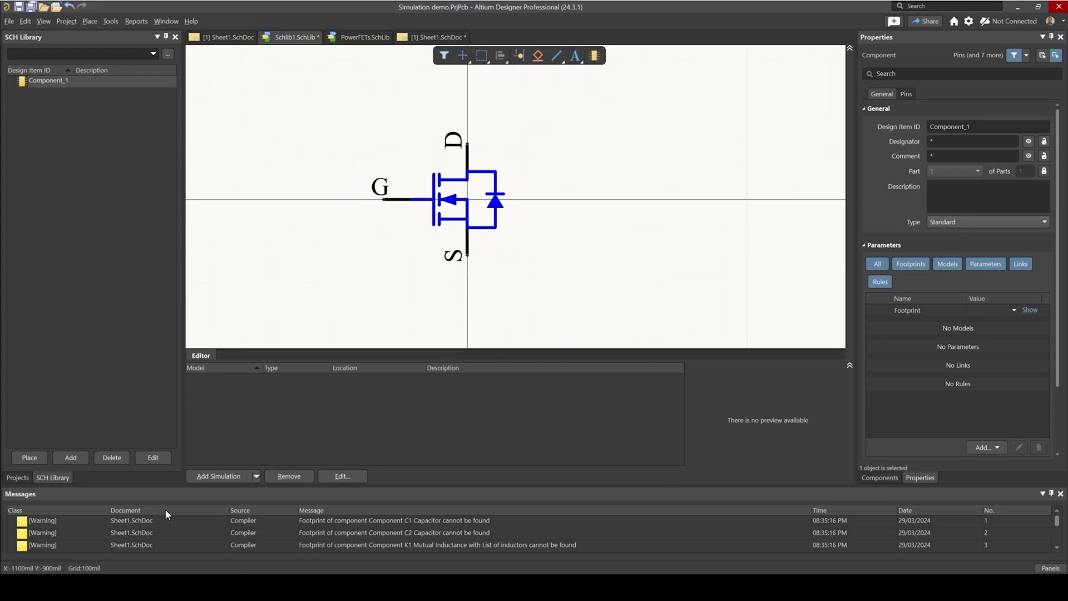
click(222, 476)
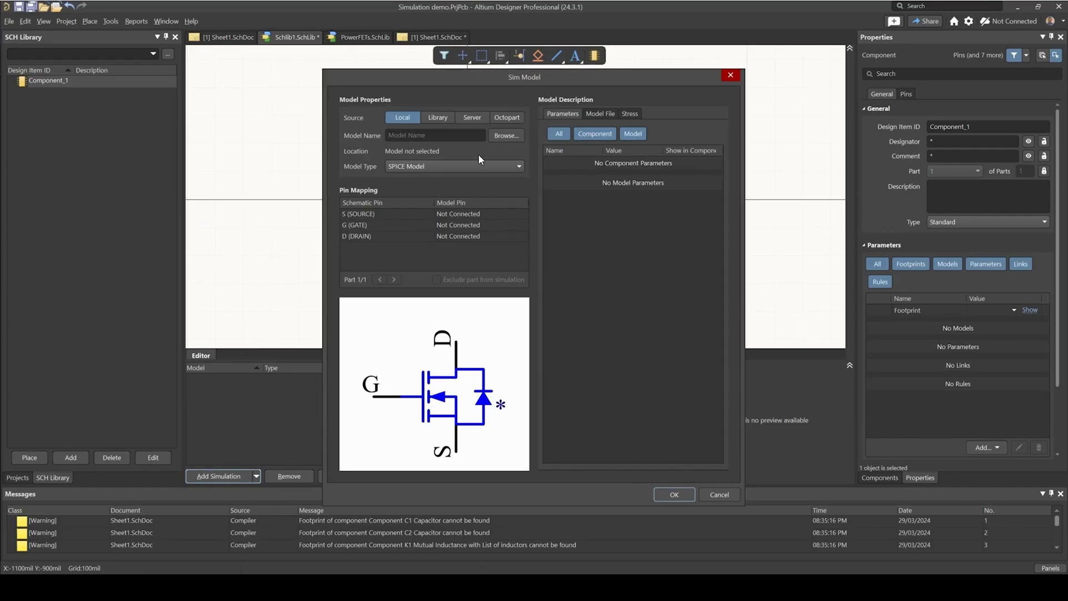
Step: Choose subcircuit BSC12DN20NS3_L0 from OptiMOS3_200V_Spice.lib as the SPICE model
click(506, 135)
click(534, 245)
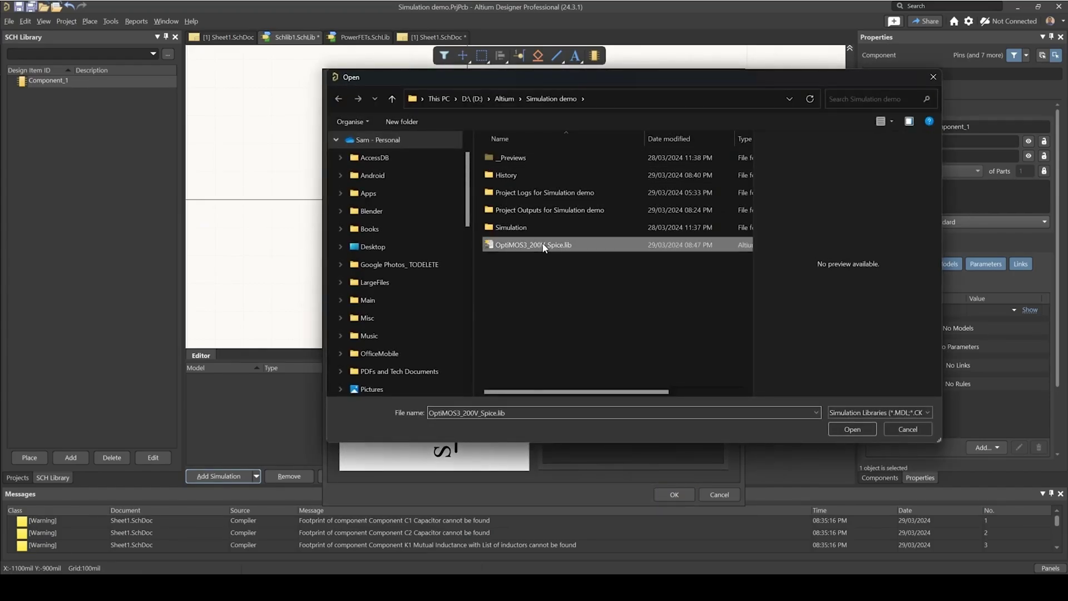
click(852, 429)
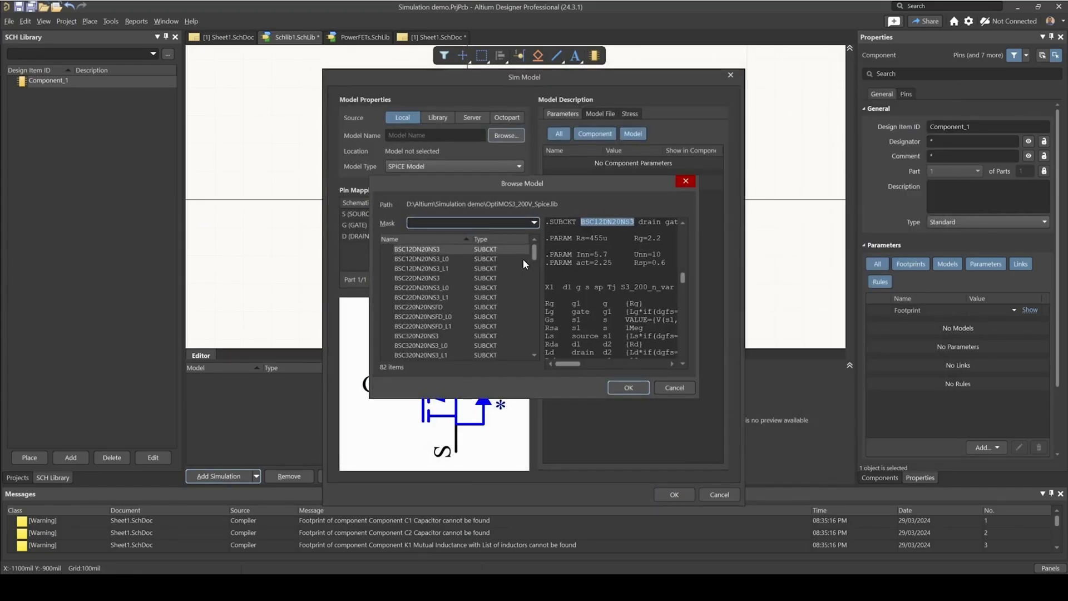
drag(518, 184, 497, 145)
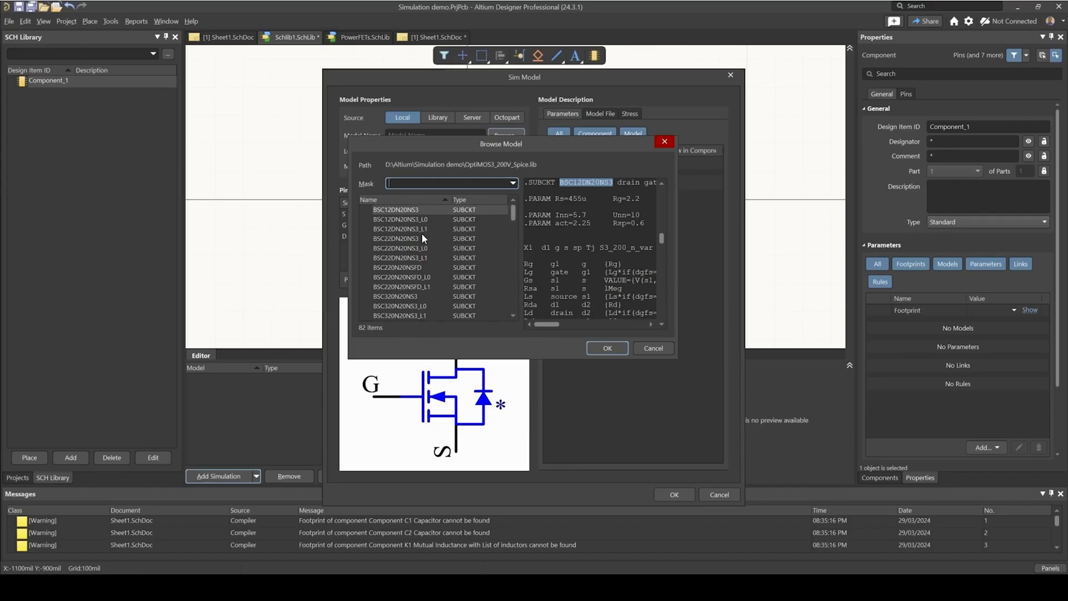
click(398, 220)
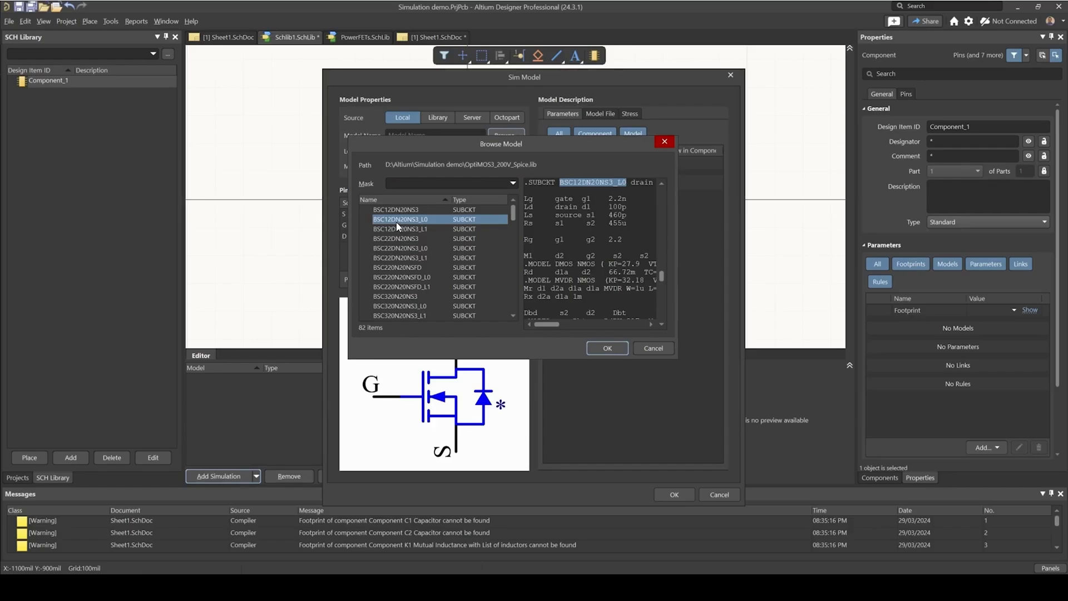
click(607, 348)
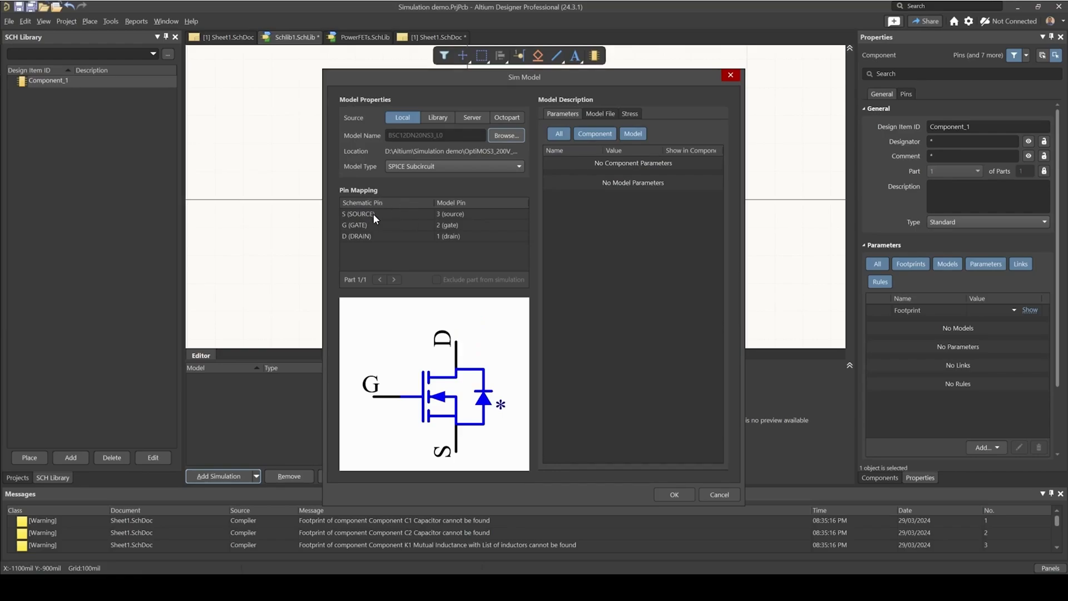
Step: Verify the S-source, G-gate, D-drain pin mapping and apply the model
click(458, 215)
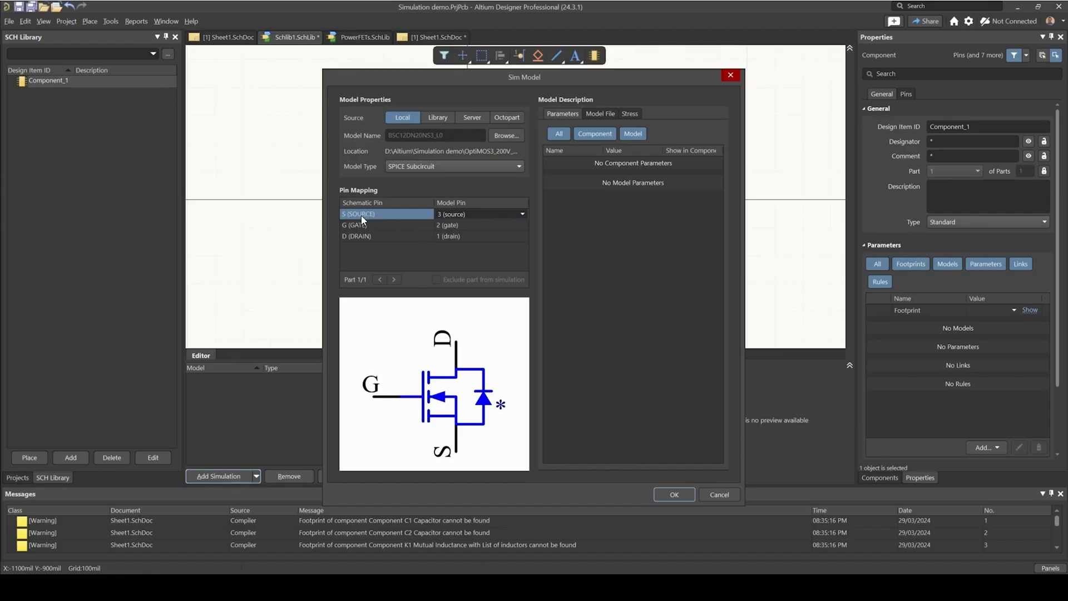
click(458, 226)
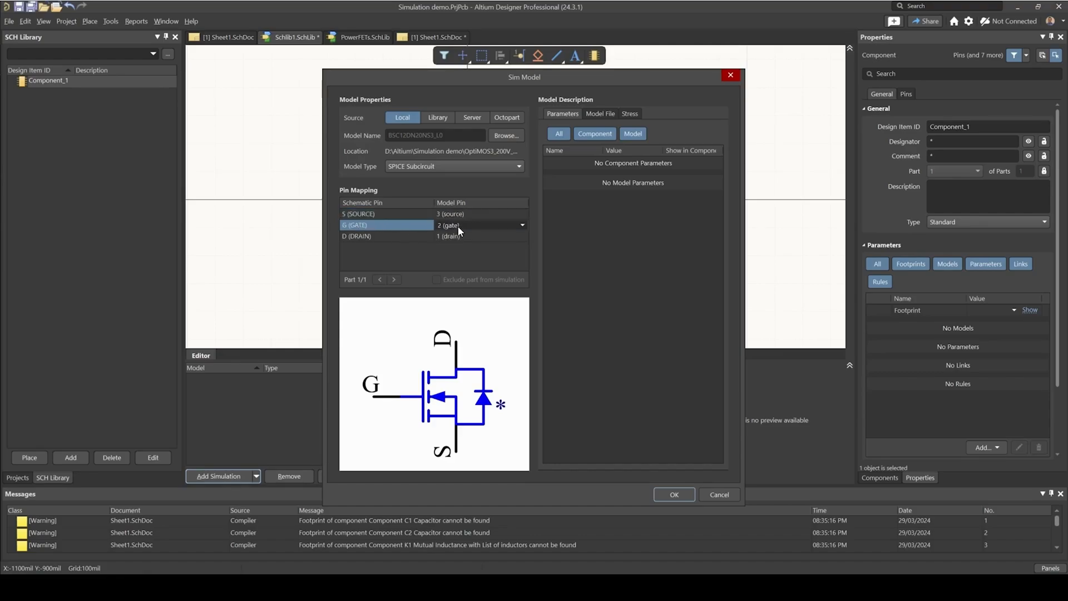
click(407, 238)
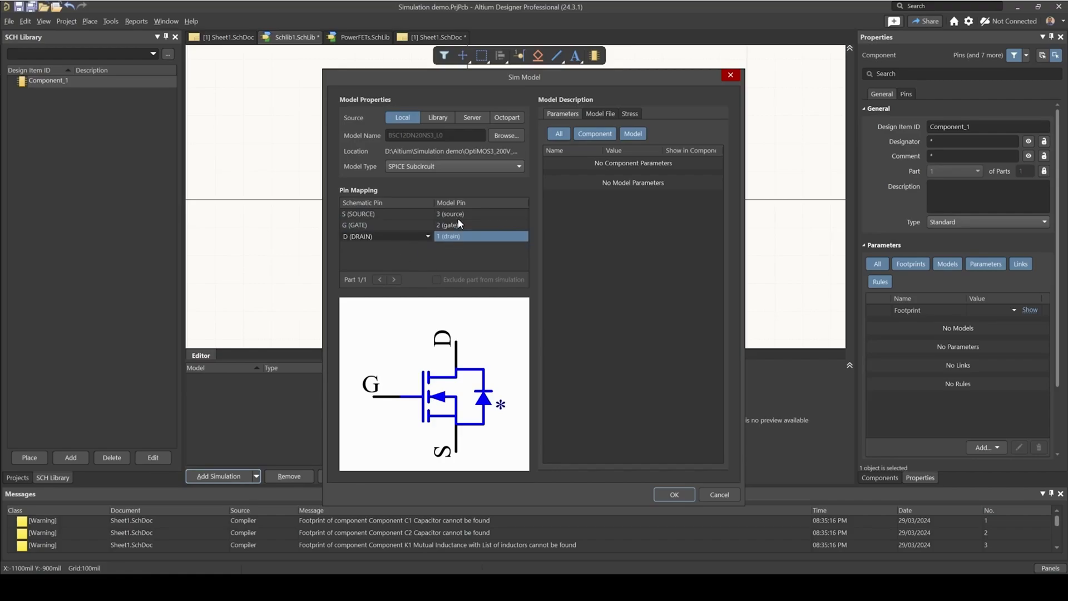
click(674, 495)
Step: Name the part NMOS with designator Q? and save Schlib1.SchLib
ctrl+scroll(522, 336, up, 3)
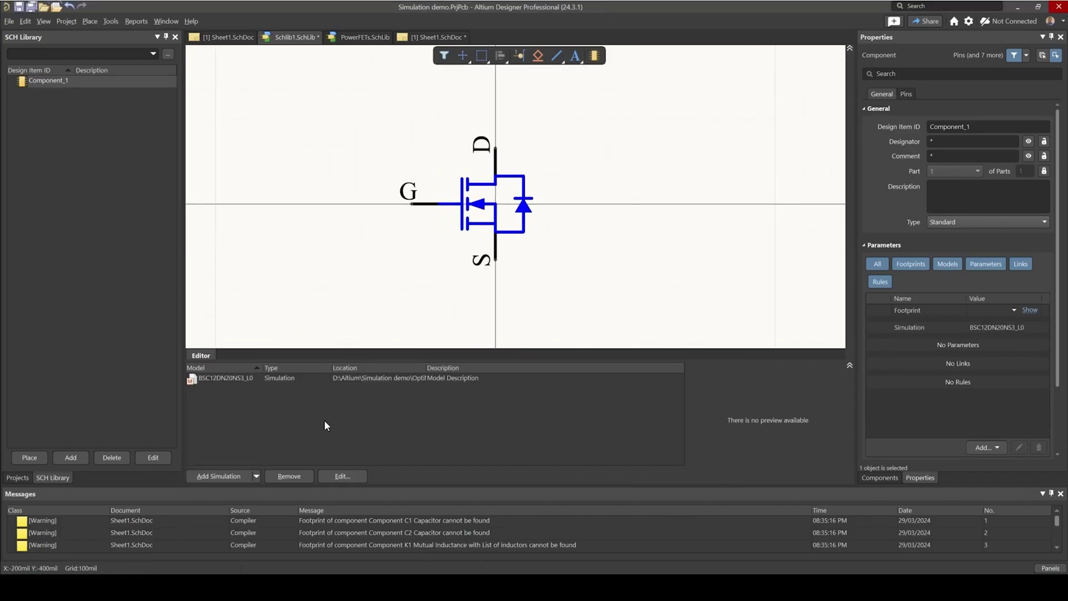
double_click(971, 126)
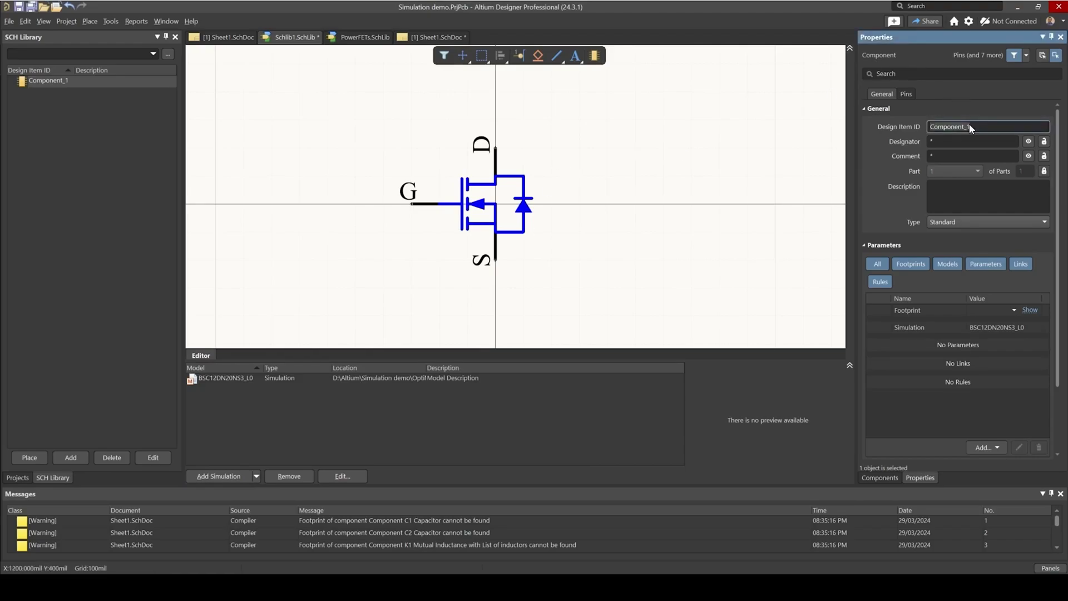
text(NMOS)
key(Tab)
text(Q)
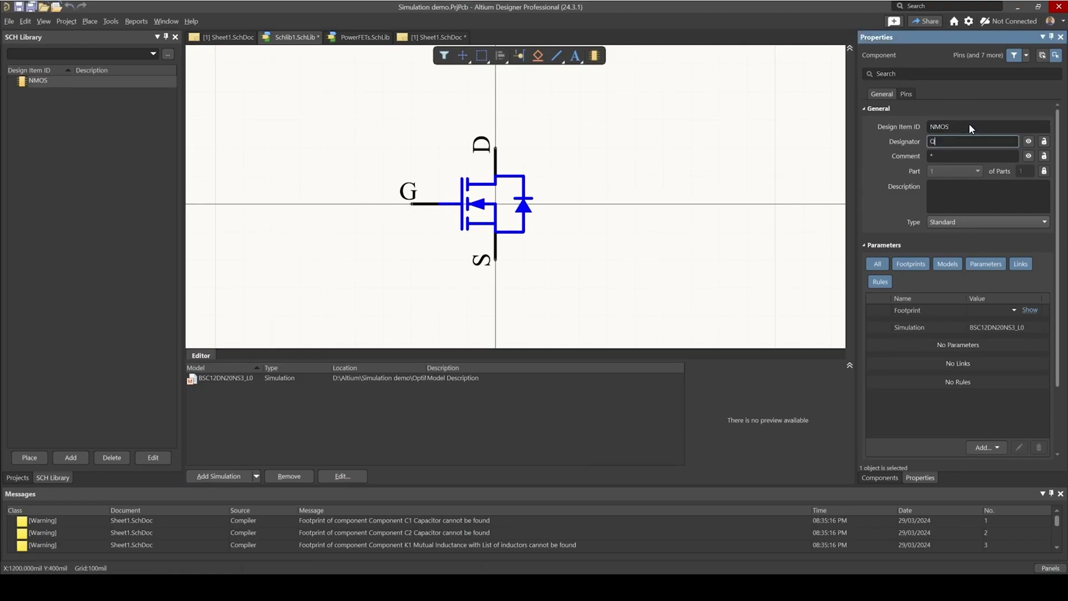
text(?)
click(399, 129)
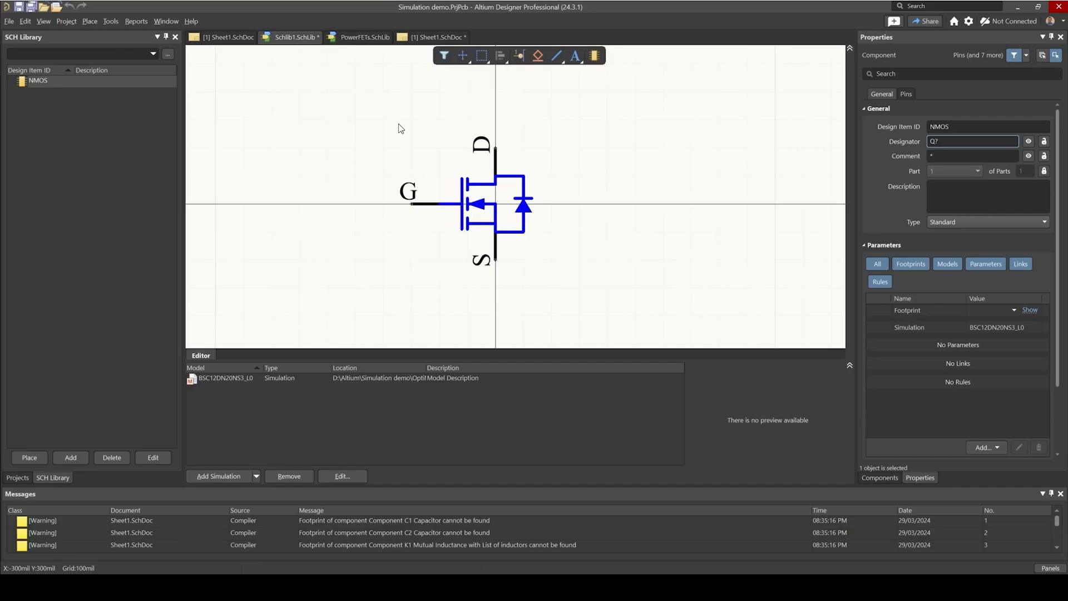
key(ctrl+s)
click(894, 503)
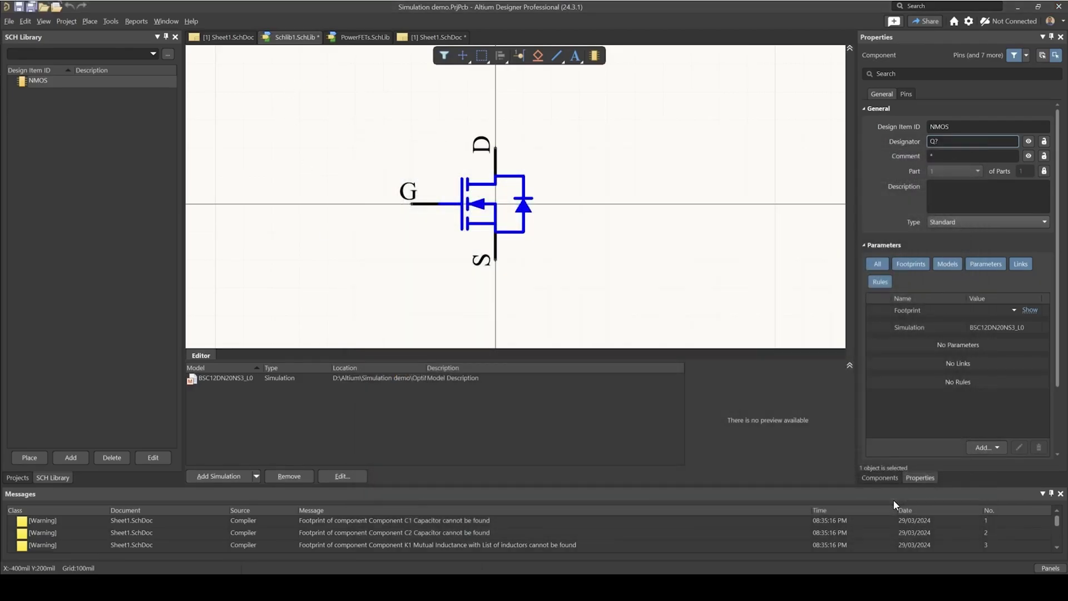
Step: Return to Sheet1, save Simulation demo.PrjPcb and validate the project
click(225, 37)
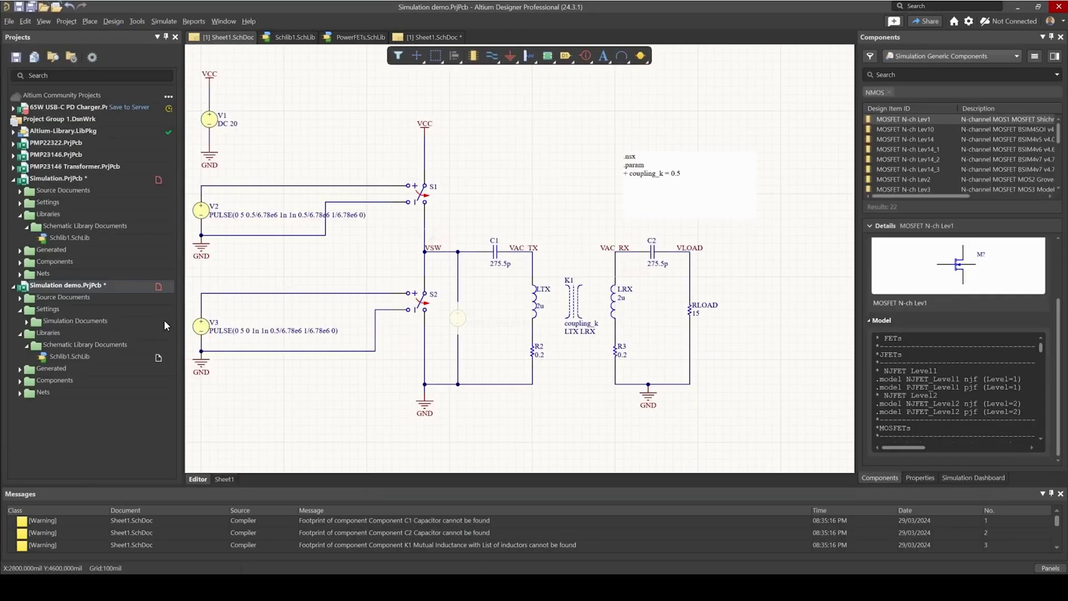
right_click(110, 285)
click(162, 334)
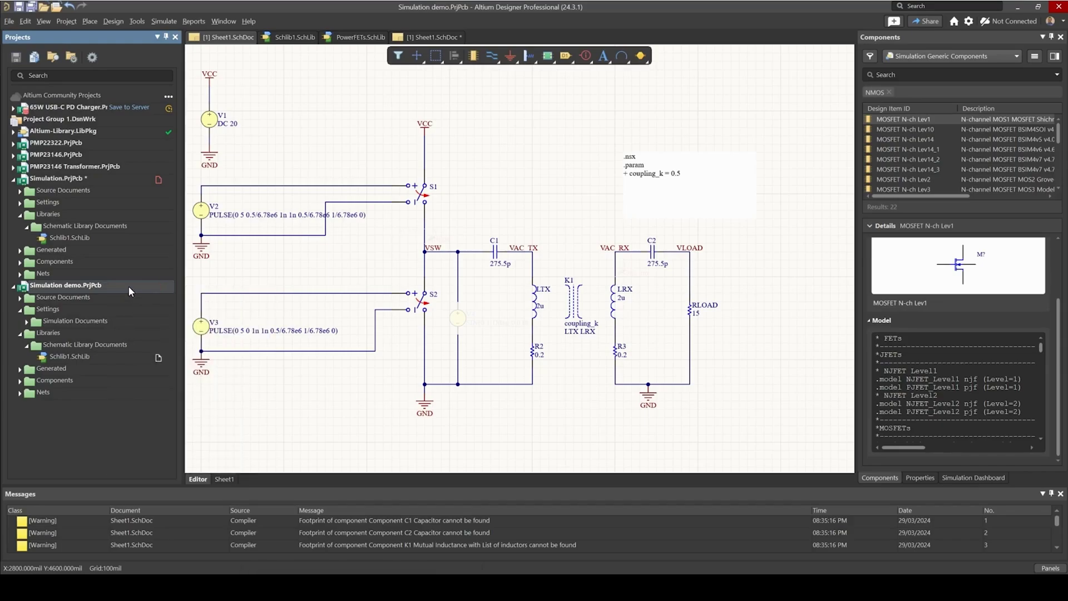
right_click(129, 285)
click(142, 295)
Step: Place the NMOS part from Schlib1.SchLib on the schematic above the notes
click(890, 92)
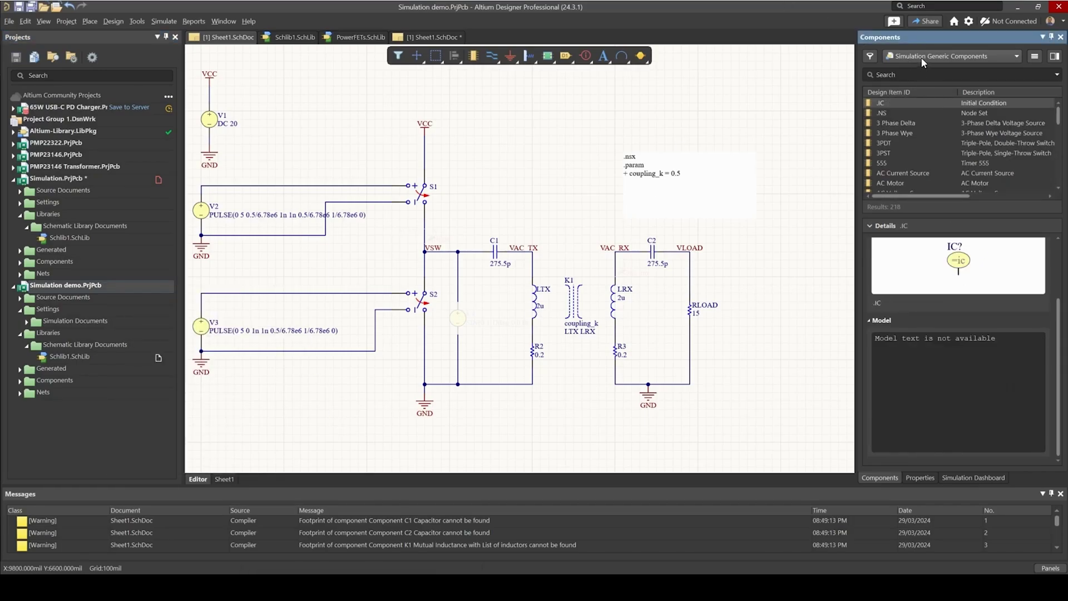
click(920, 58)
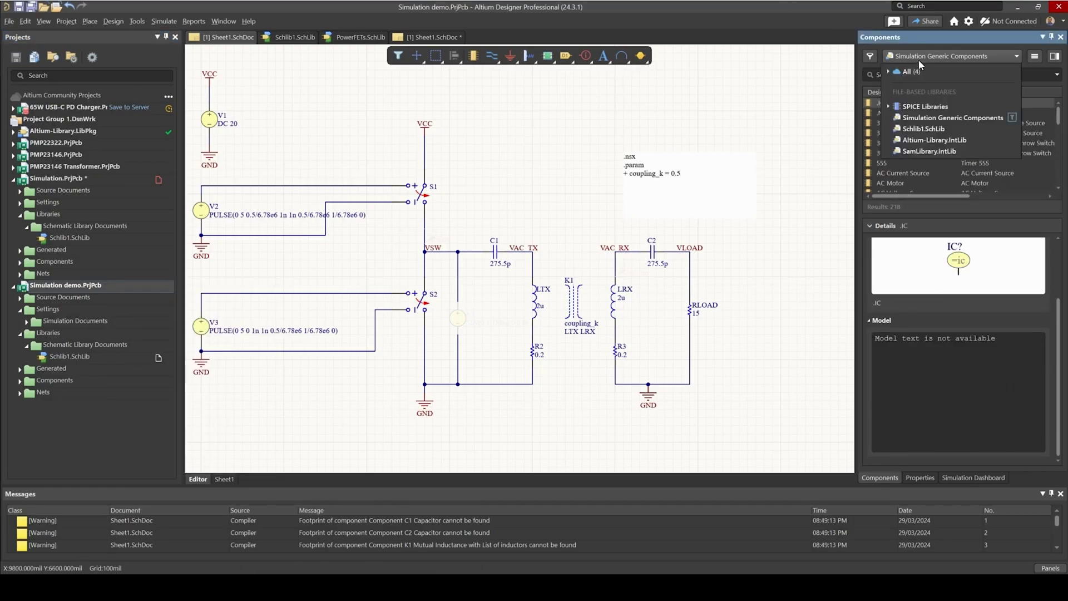
click(924, 129)
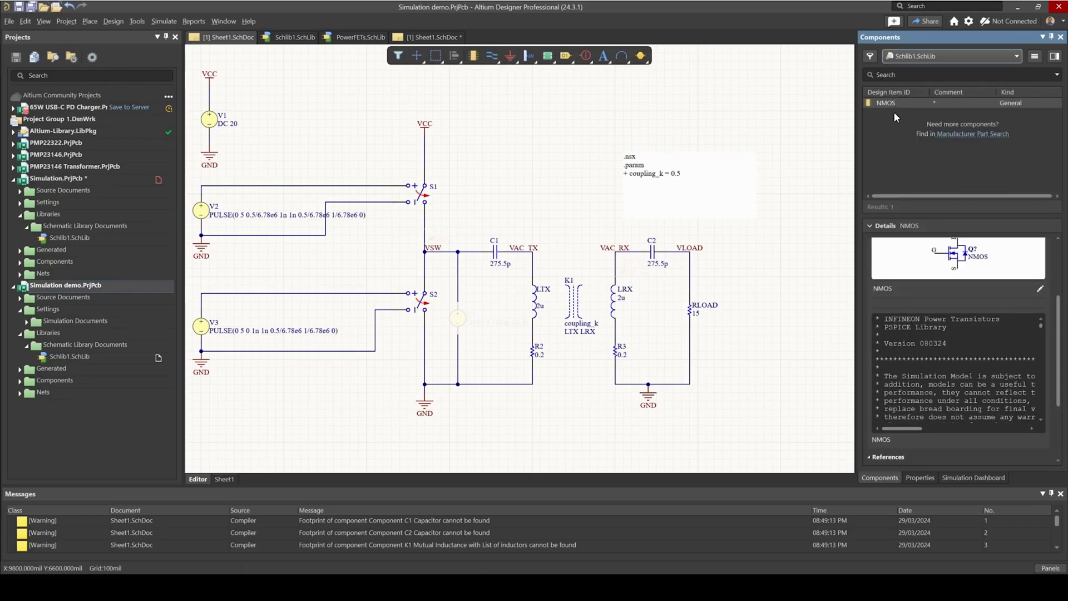
drag(892, 106, 503, 167)
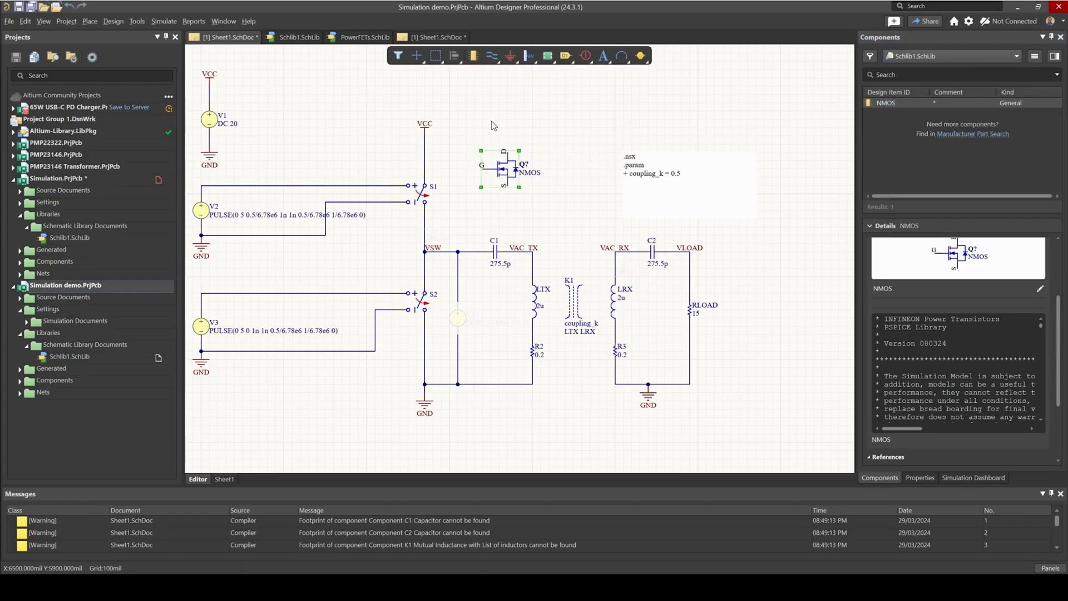
Step: Select switches S1 and S2, then the newly placed NMOS part
ctrl+scroll(408, 212, up, 3)
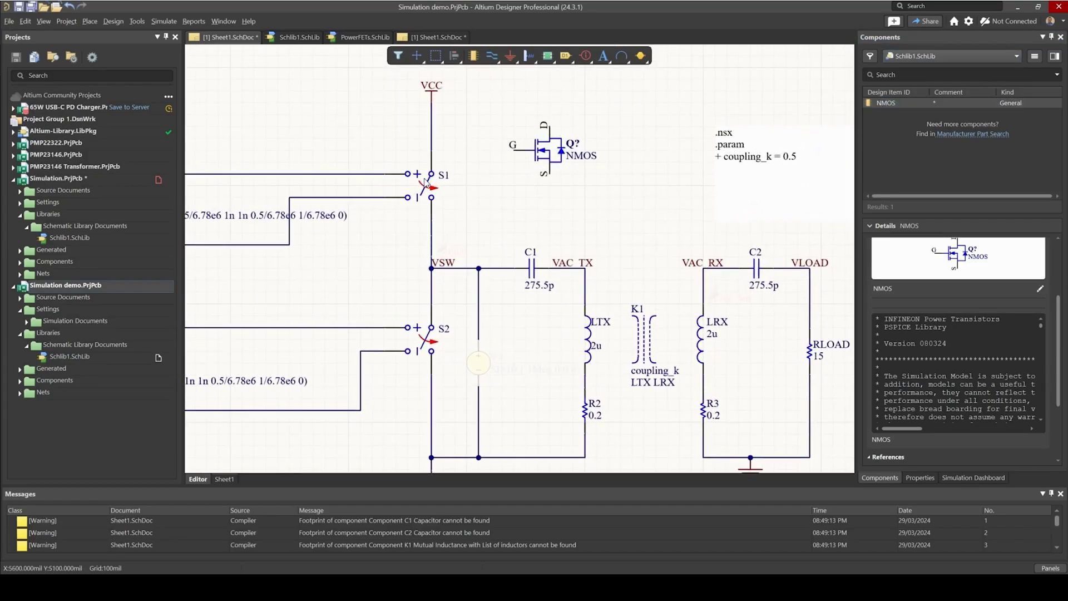
click(425, 192)
click(434, 348)
click(559, 152)
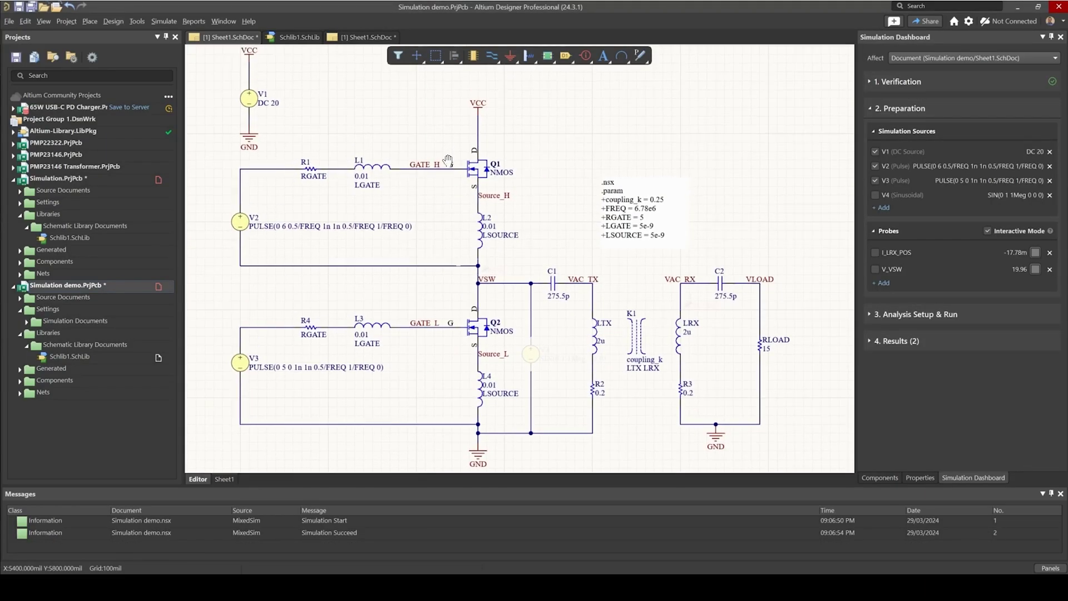
scroll(455, 129, up, 1)
ctrl+scroll(478, 174, up, 3)
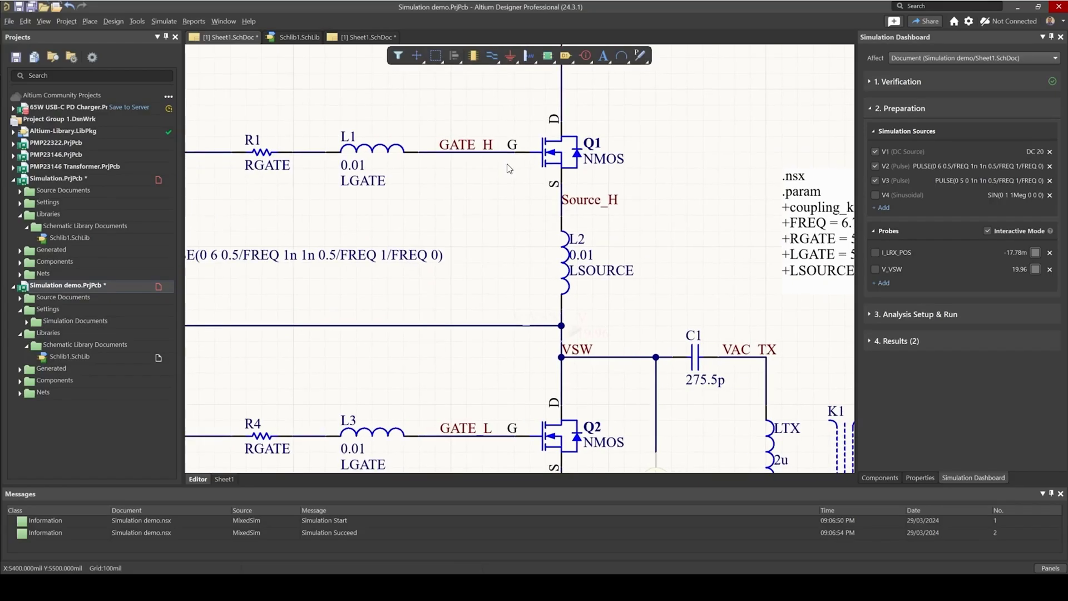
ctrl+scroll(515, 172, down, 2)
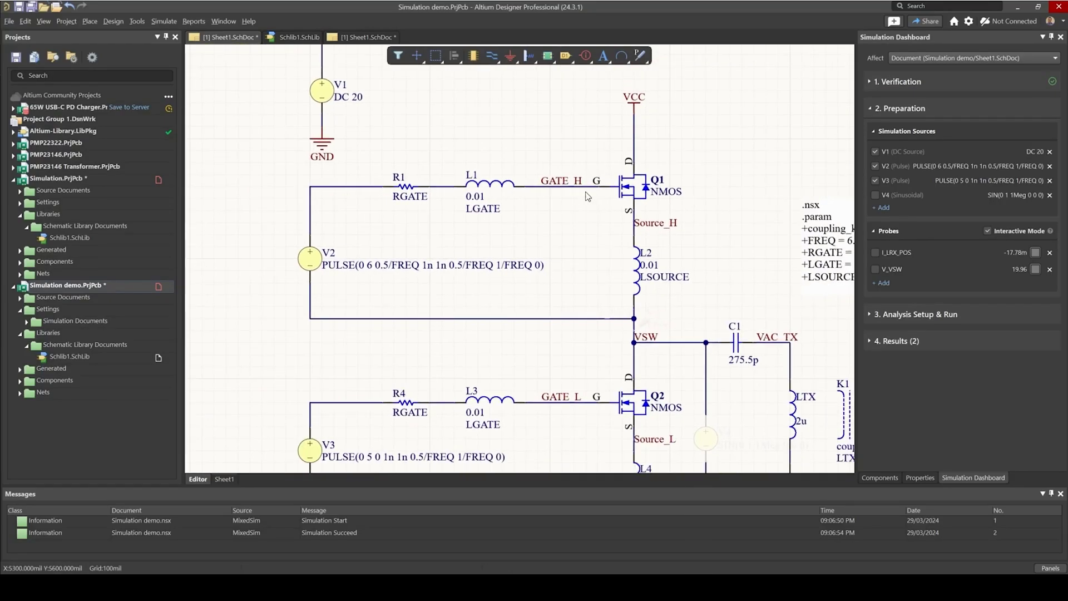
right_drag(504, 206, 423, 187)
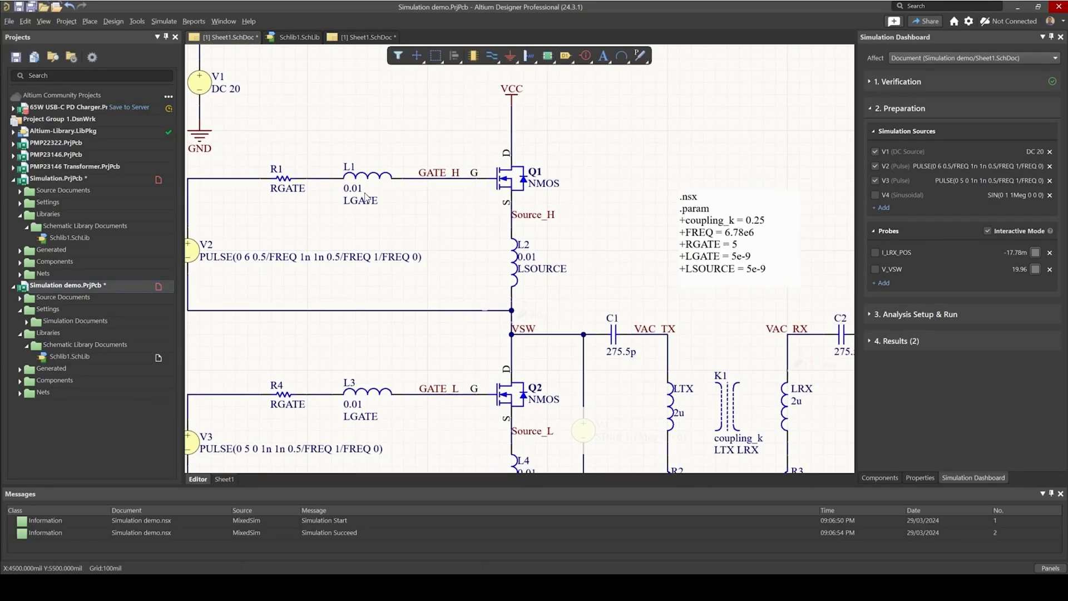
right_drag(362, 208, 399, 191)
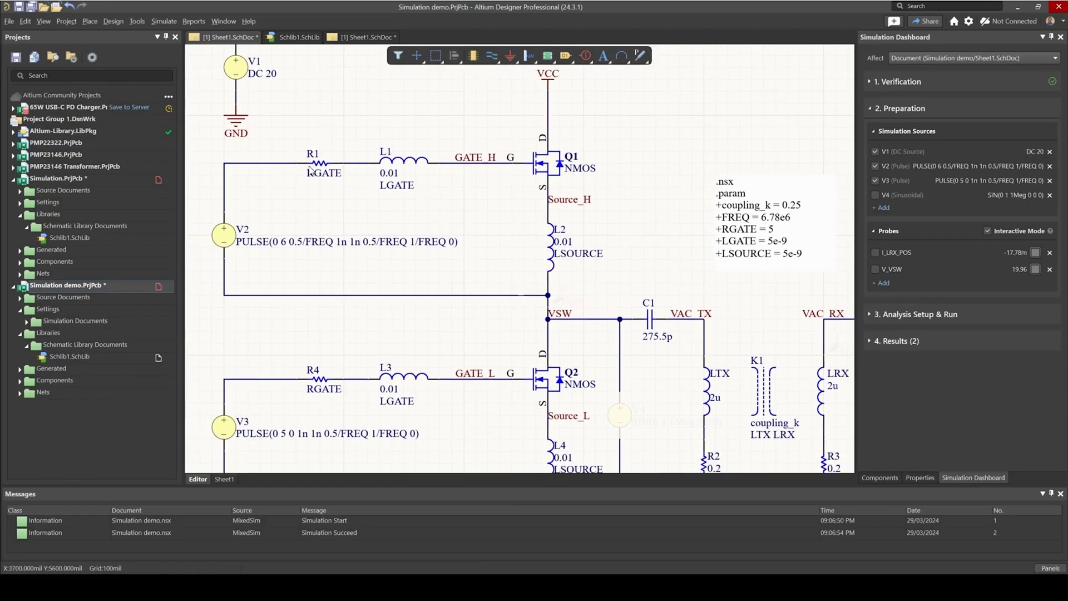
click(310, 165)
click(559, 260)
click(384, 165)
right_drag(418, 170, 480, 213)
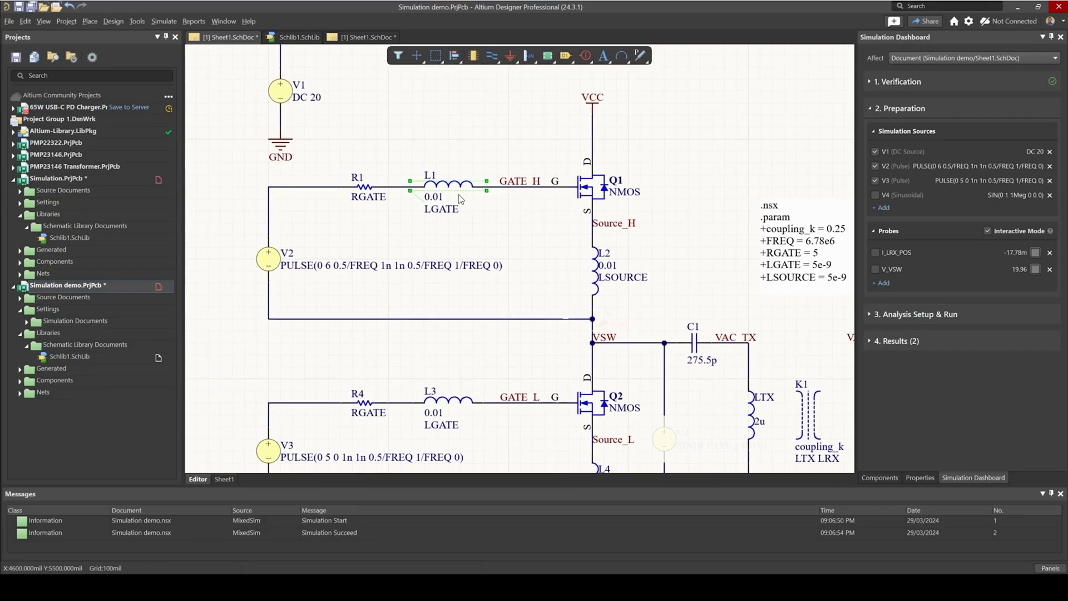
click(447, 165)
click(445, 187)
right_drag(466, 225, 291, 205)
click(423, 257)
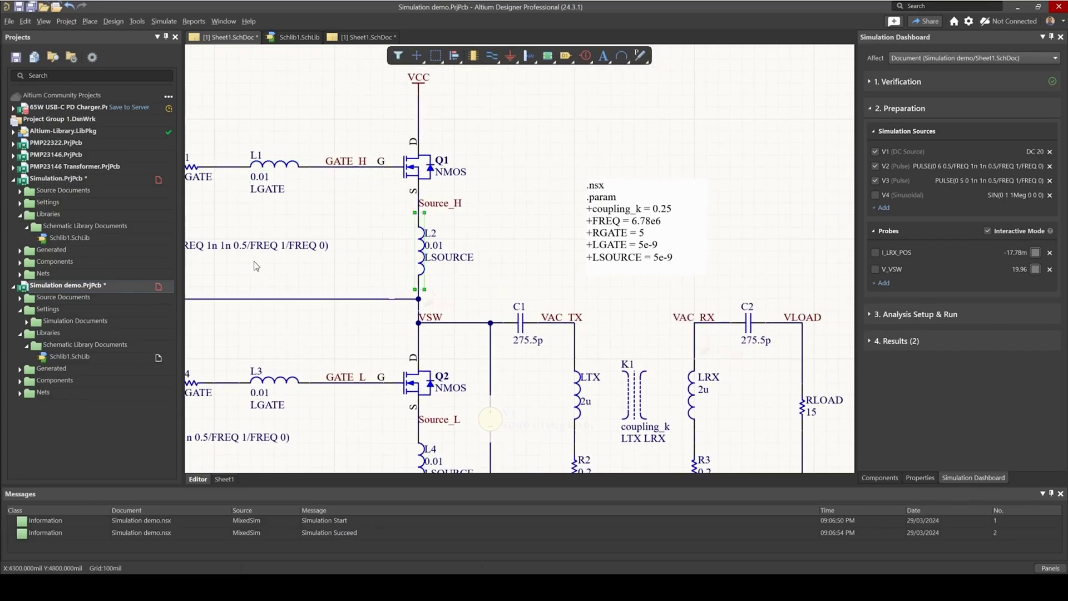
right_drag(372, 240, 507, 281)
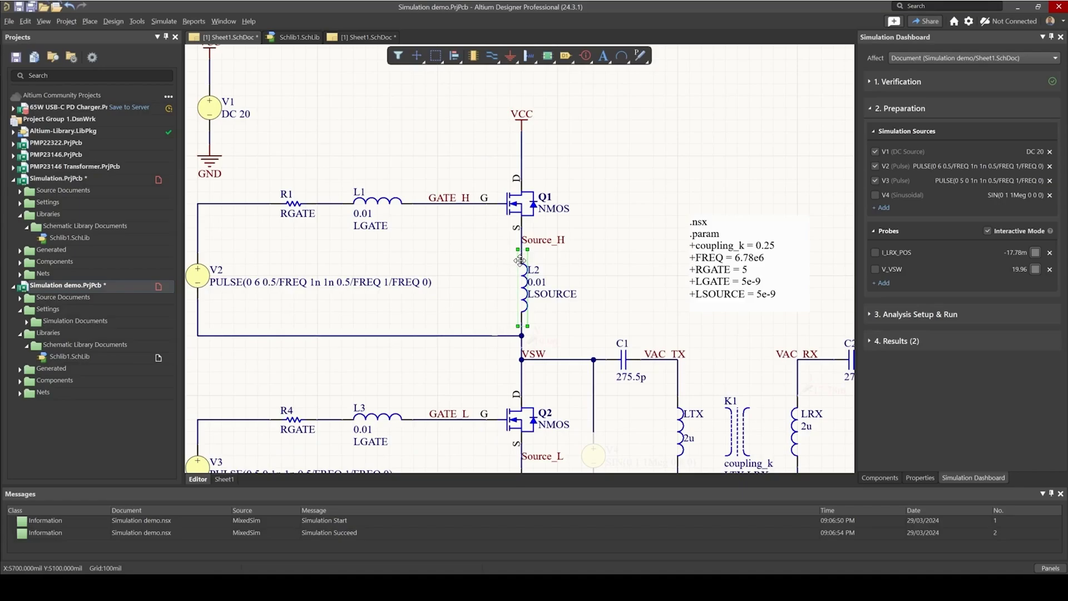
right_drag(493, 267, 538, 264)
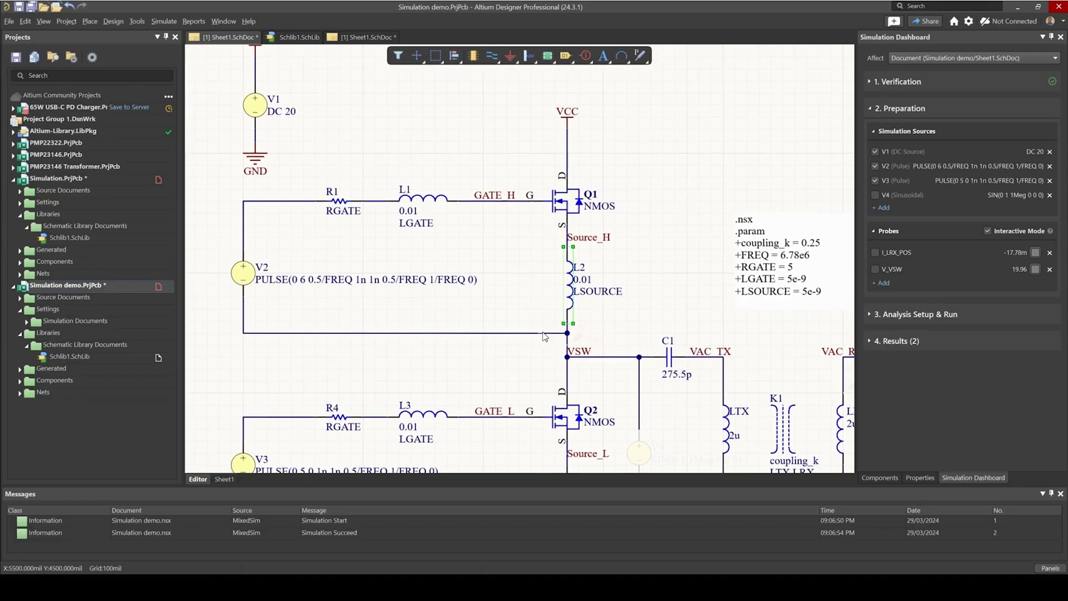
click(545, 336)
right_drag(544, 336, 536, 292)
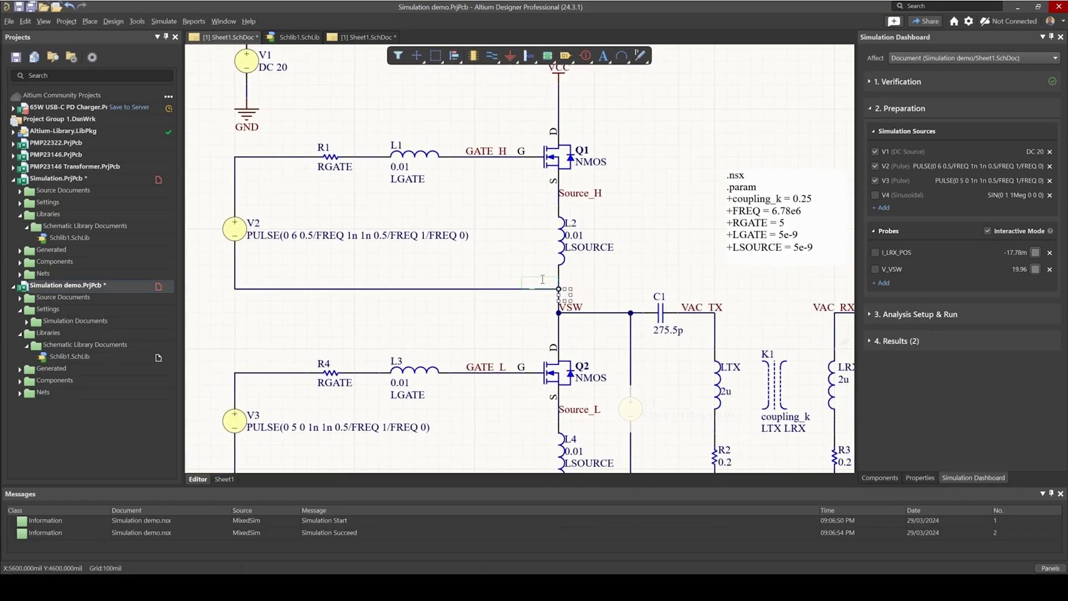
Step: Delete the V2-to-VSW wire and wire V2's bottom terminal to the Source_H node
click(471, 289)
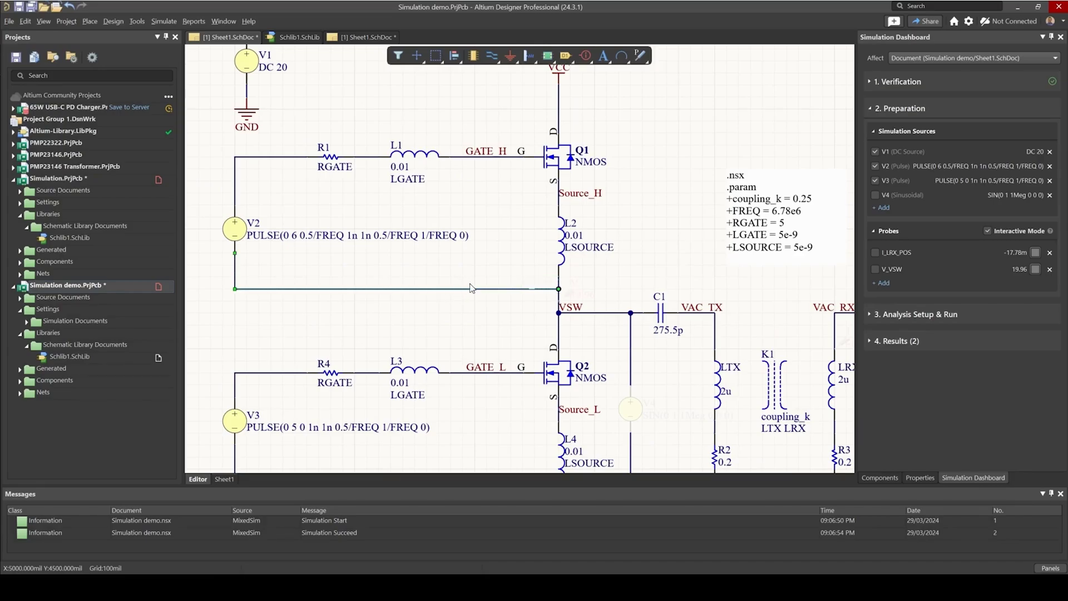
key(Delete)
key(ctrl+w)
click(235, 276)
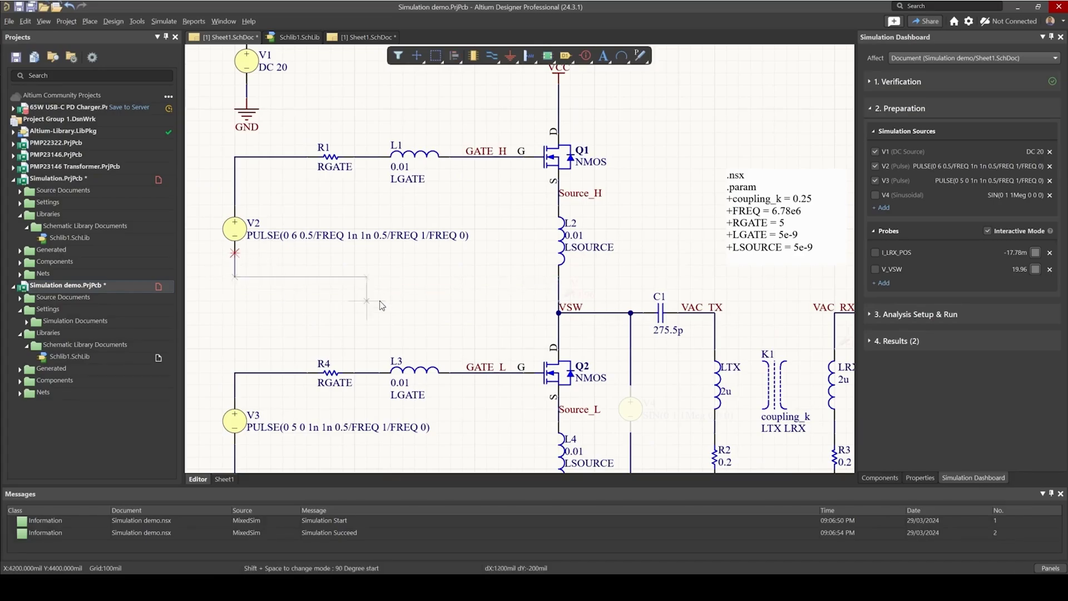
click(523, 205)
click(559, 205)
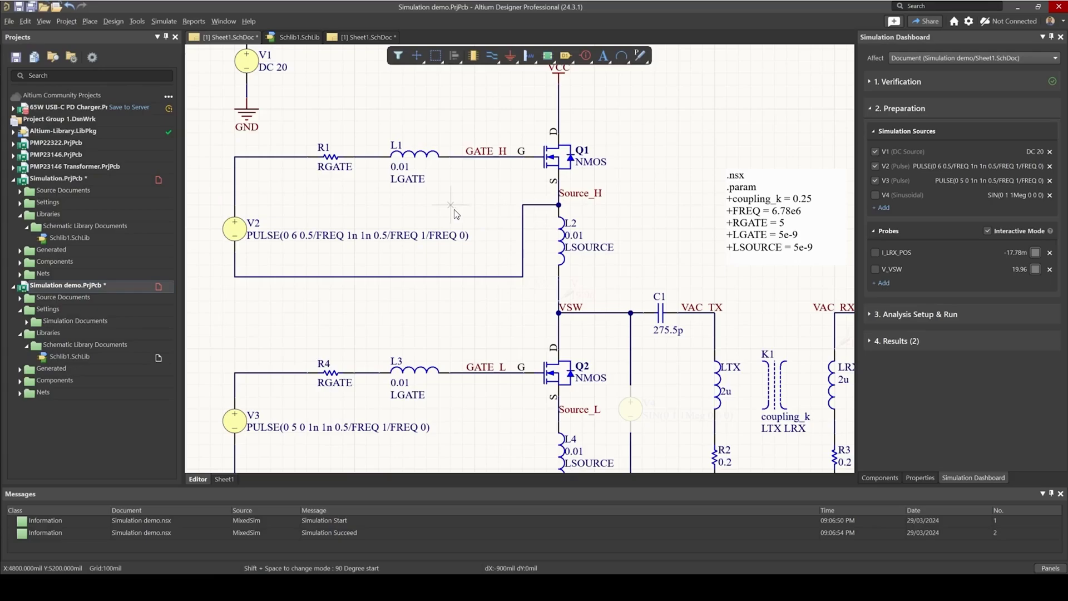
key(Escape)
Step: Reroute V2's return wire to the node below L2 and delete the leftover stub
click(537, 204)
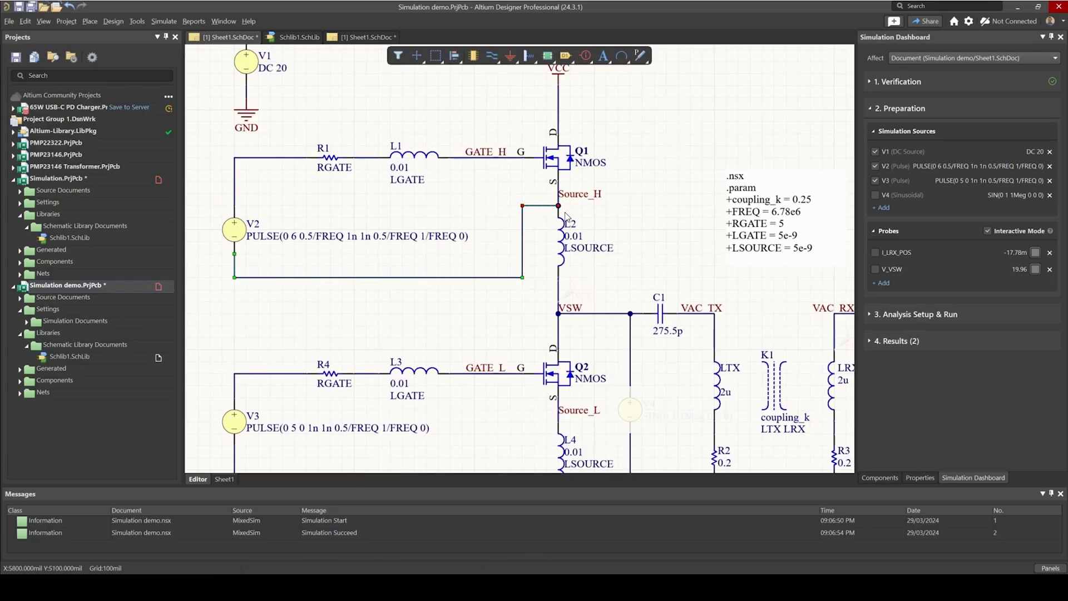
key(ctrl+z)
key(ctrl+w)
click(523, 277)
click(558, 276)
key(Escape)
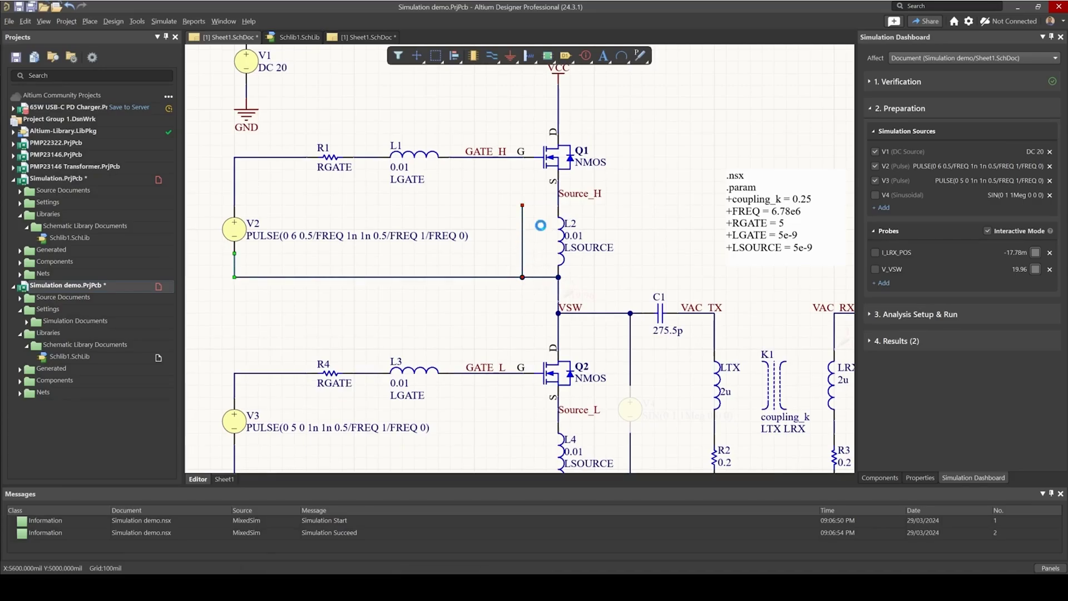
key(Delete)
mouse_move(501, 208)
right_down()
mouse_move(469, 234)
mouse_move(519, 200)
right_up()
Step: Drag the horizontal V2 return wire down one grid step
ctrl+scroll(520, 203, up, 3)
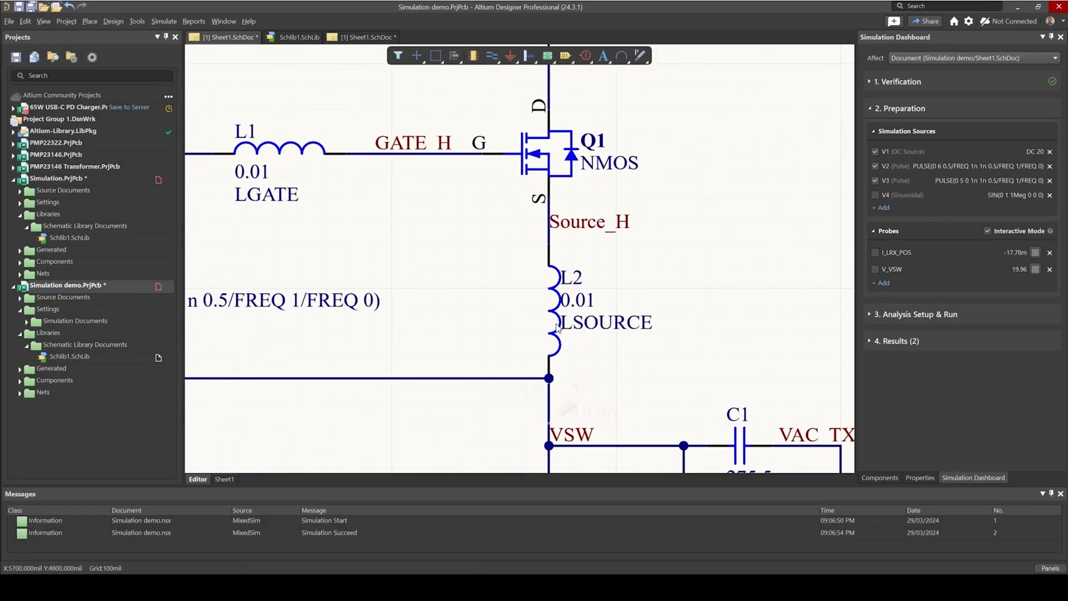
right_drag(557, 329, 585, 303)
ctrl+scroll(632, 295, down, 2)
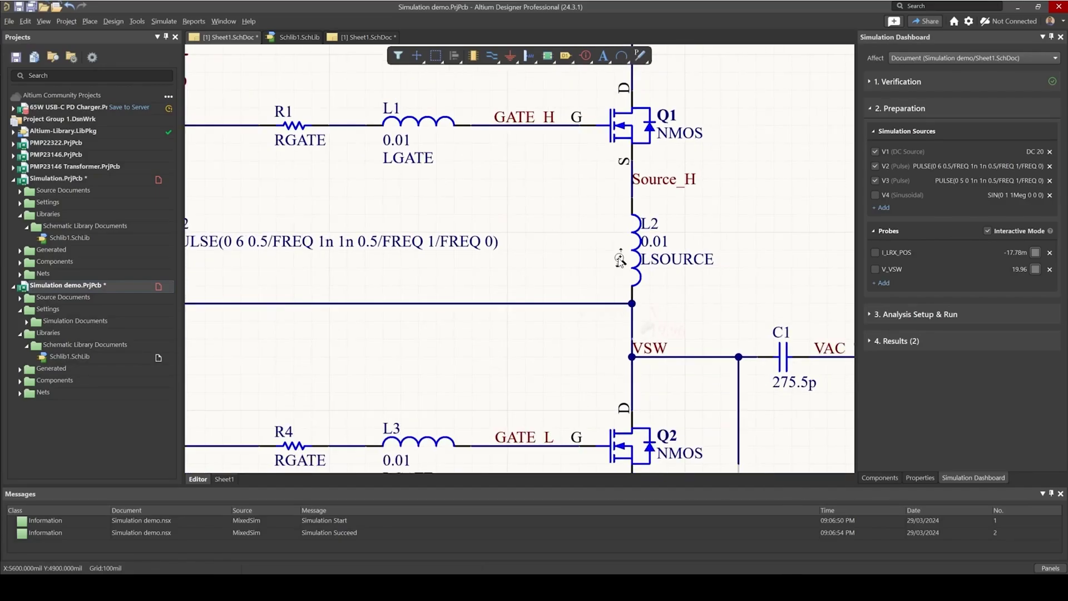
right_drag(485, 284, 594, 292)
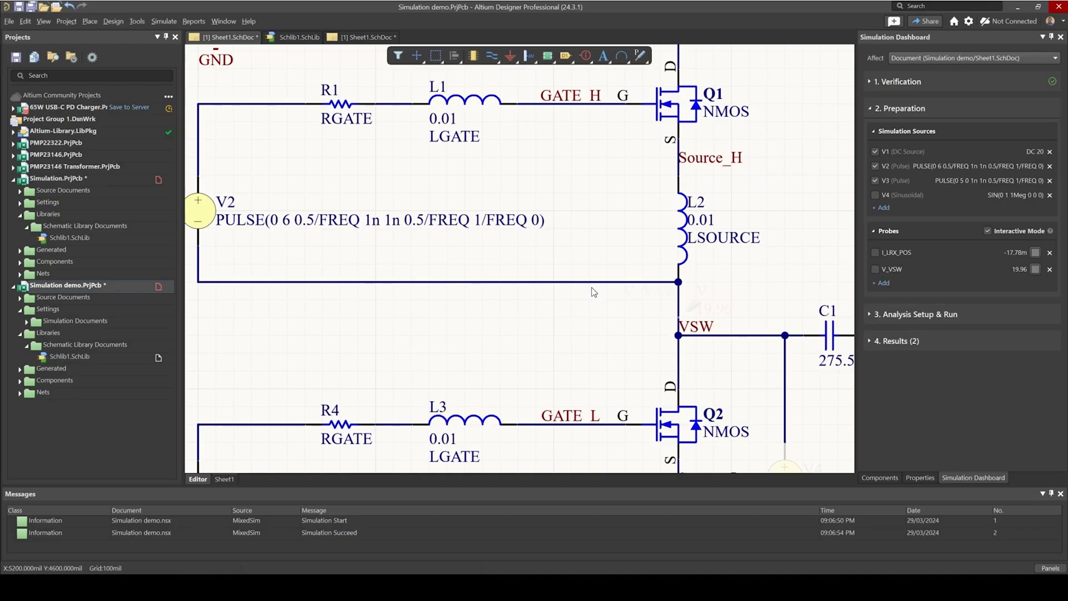
drag(593, 288, 594, 305)
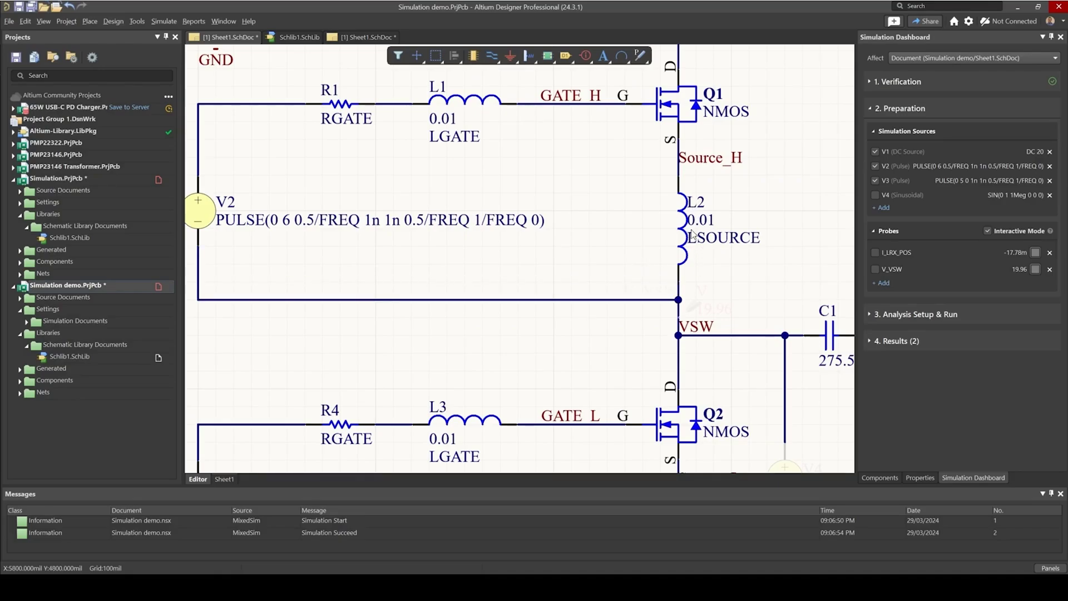
Step: Inspect L2 and the VSW node, select gate resistor R1, and zoom out over the circuit
right_drag(692, 233, 598, 240)
right_drag(663, 289, 643, 274)
ctrl+scroll(568, 261, up, 1)
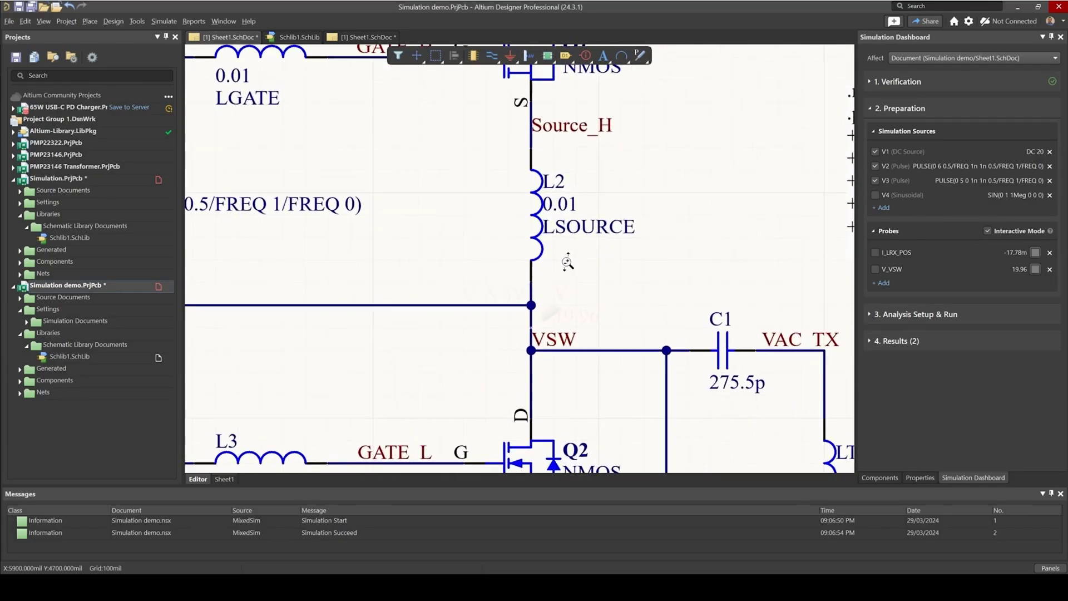
ctrl+scroll(568, 262, up, 1)
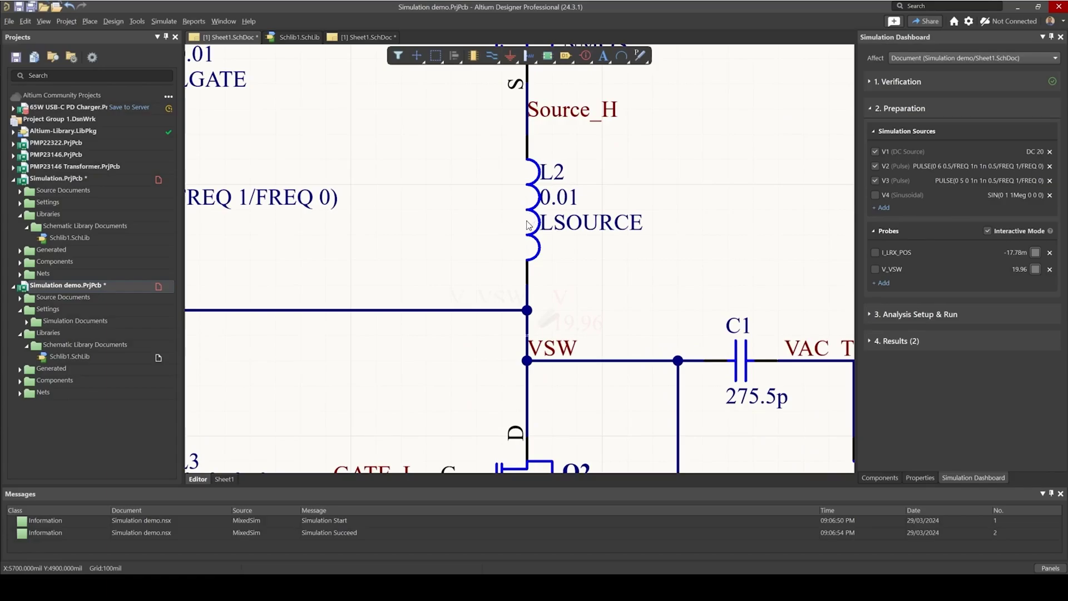
ctrl+scroll(543, 245, down, 2)
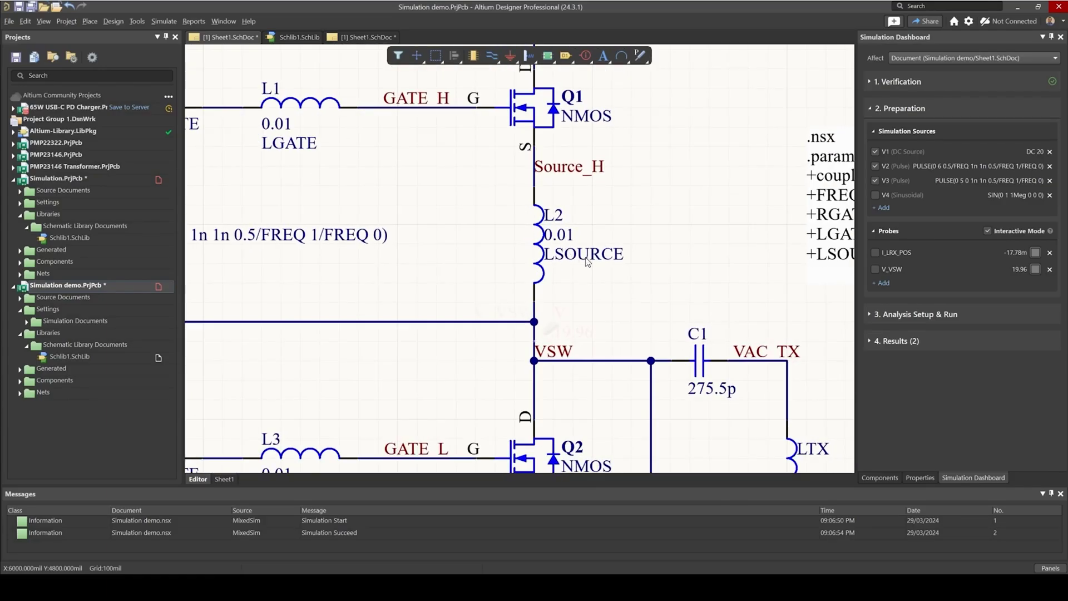
ctrl+scroll(535, 253, down, 2)
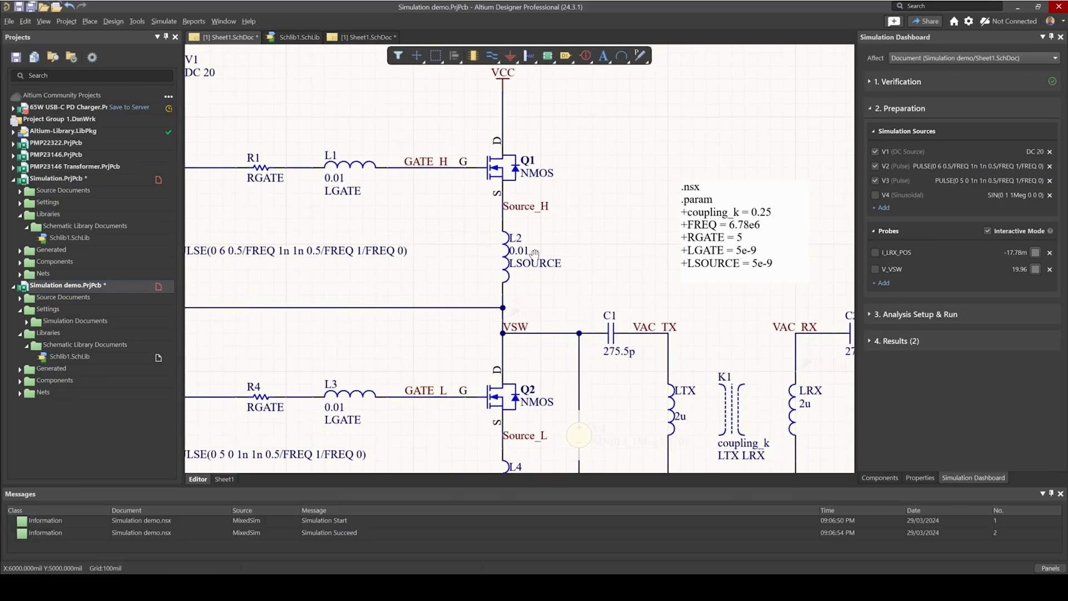
ctrl+scroll(548, 233, up, 1)
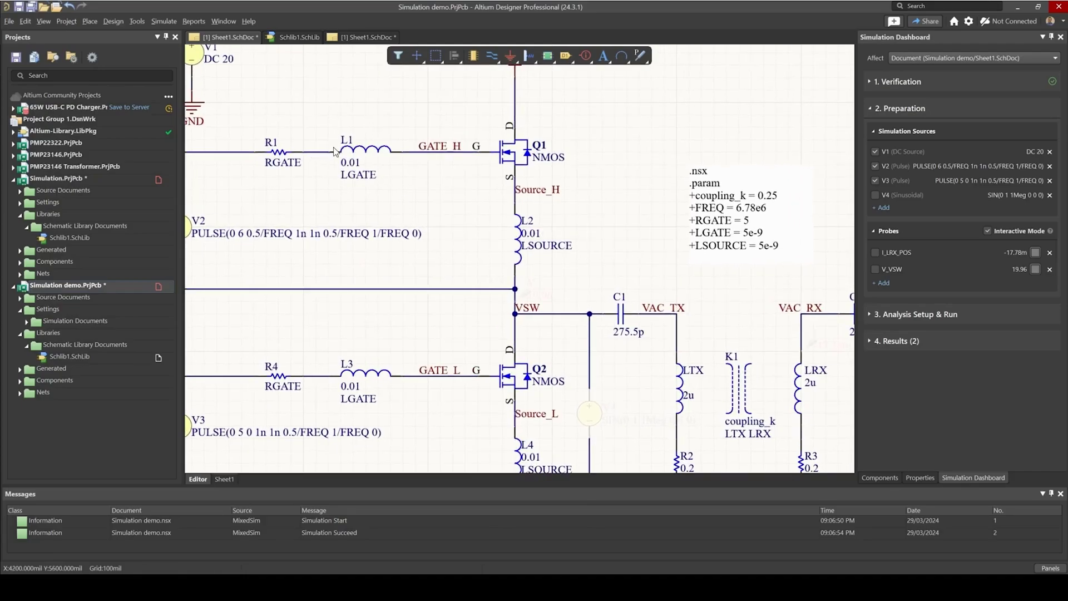
click(282, 154)
right_drag(593, 251, 583, 220)
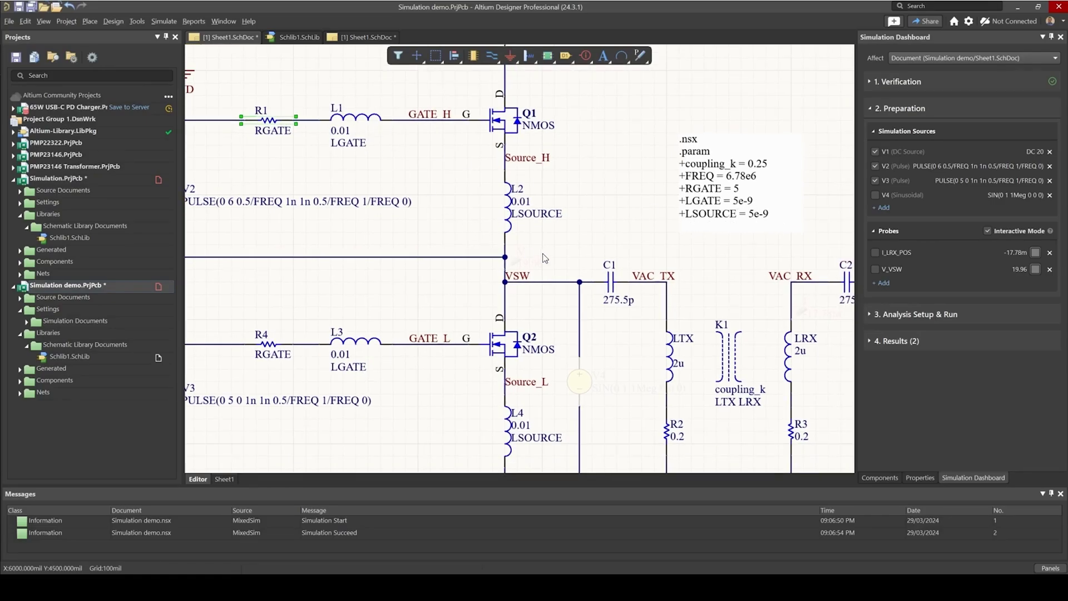
right_drag(543, 254, 552, 213)
ctrl+scroll(554, 218, down, 3)
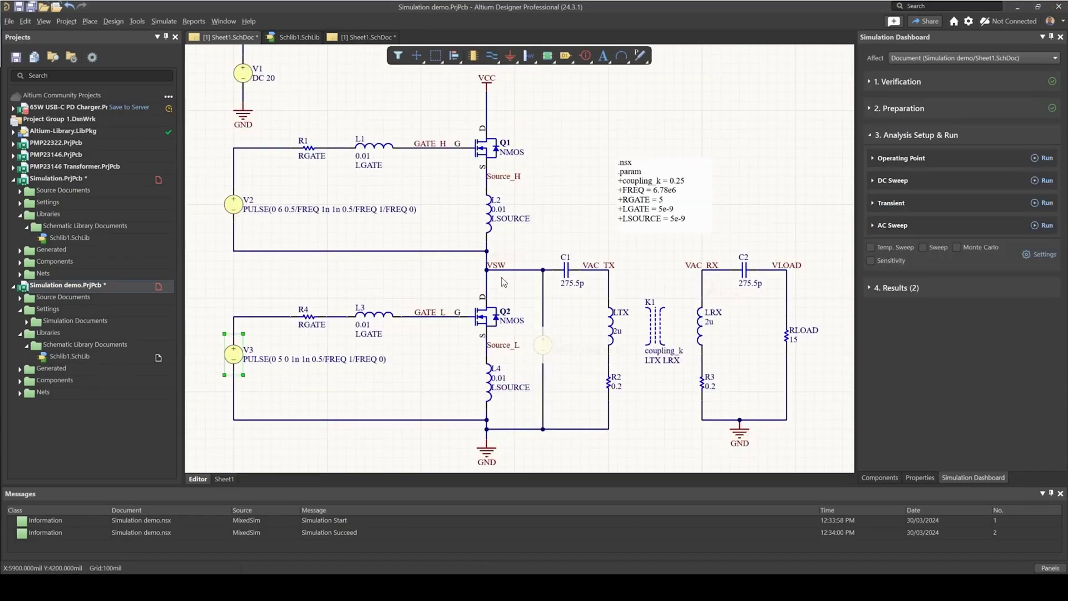
ctrl+scroll(619, 241, up, 4)
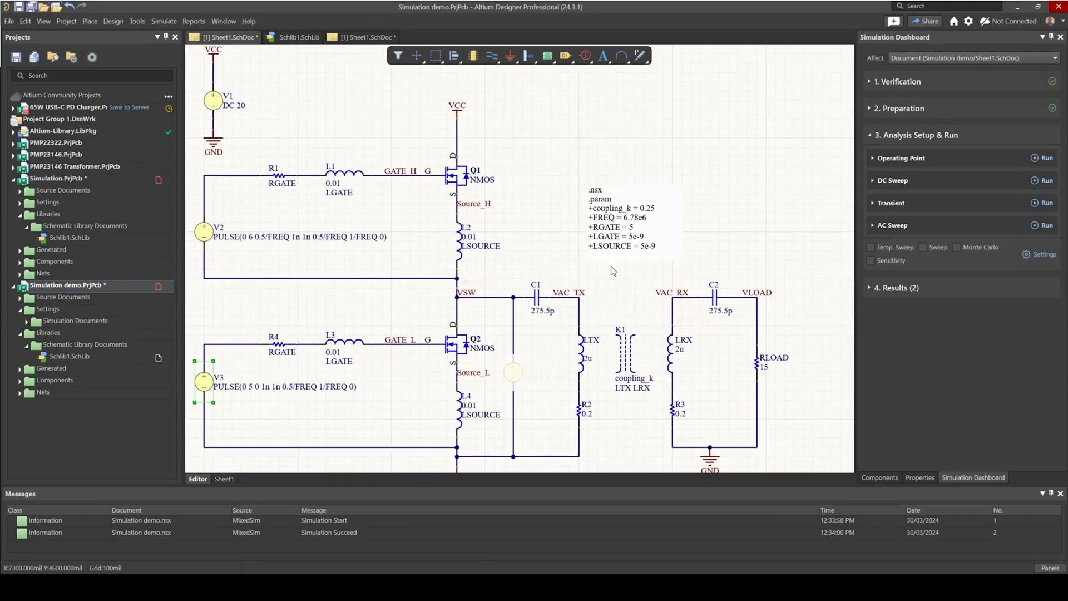
double_click(601, 204)
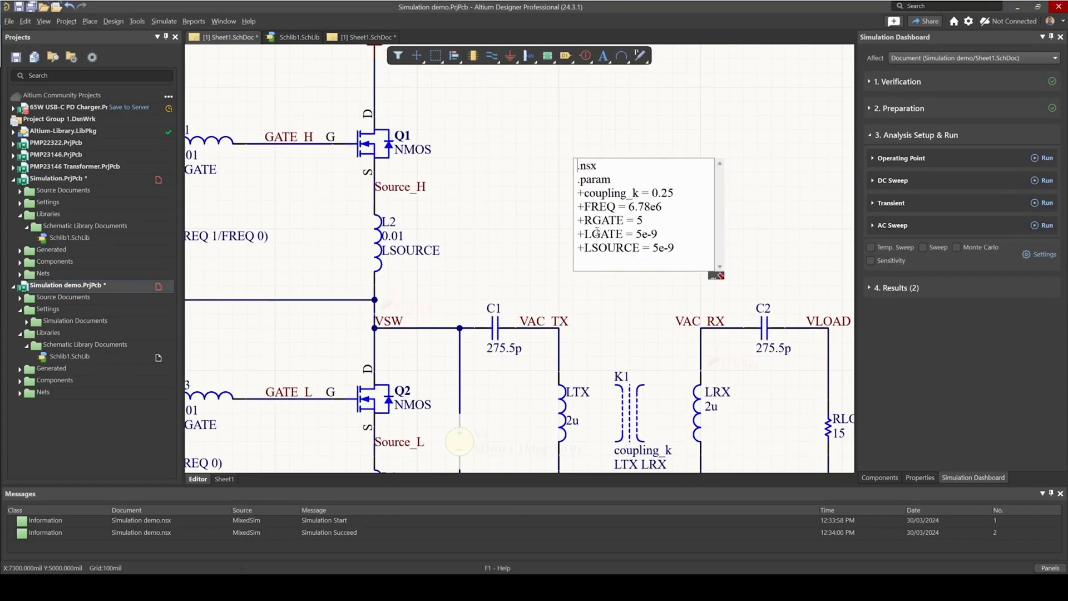
right_drag(462, 210, 529, 204)
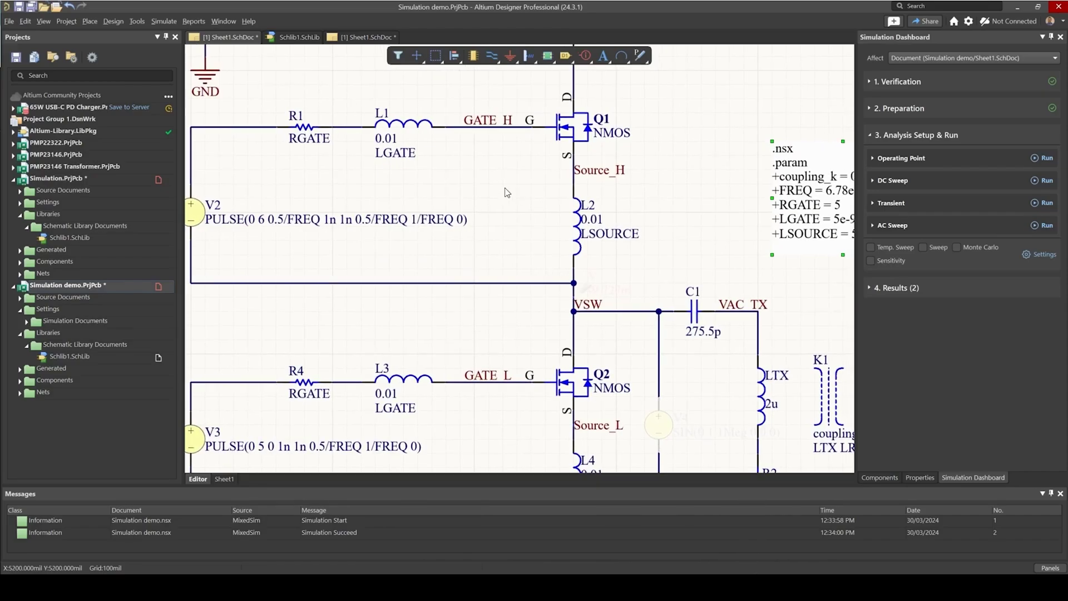
ctrl+scroll(504, 192, down, 3)
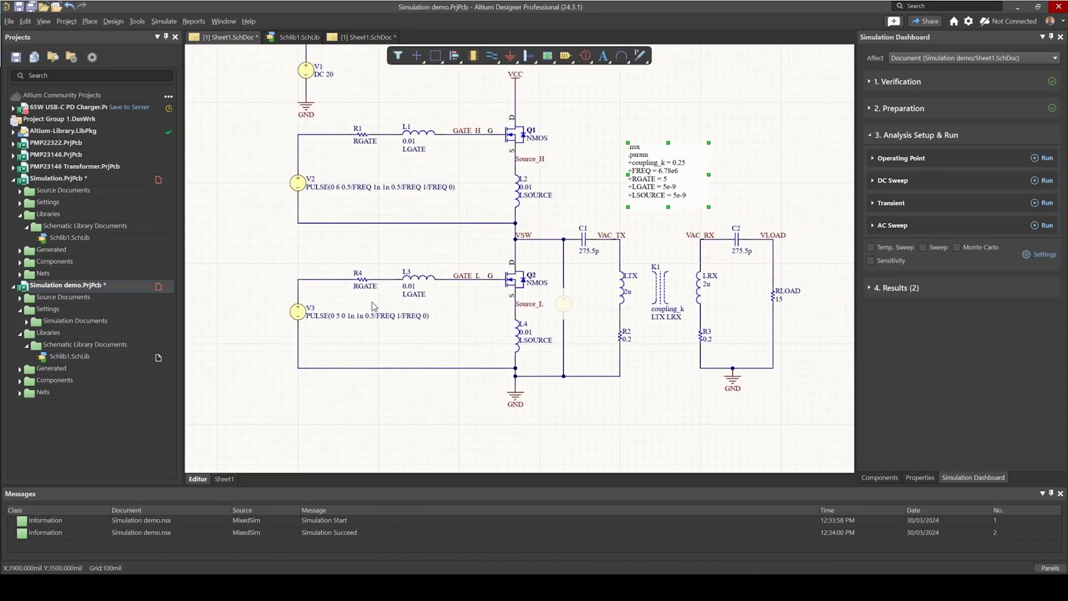
Step: Open V3's properties to show Pulse Width 0.5/FREQ and Period 1/FREQ
click(294, 309)
double_click(294, 309)
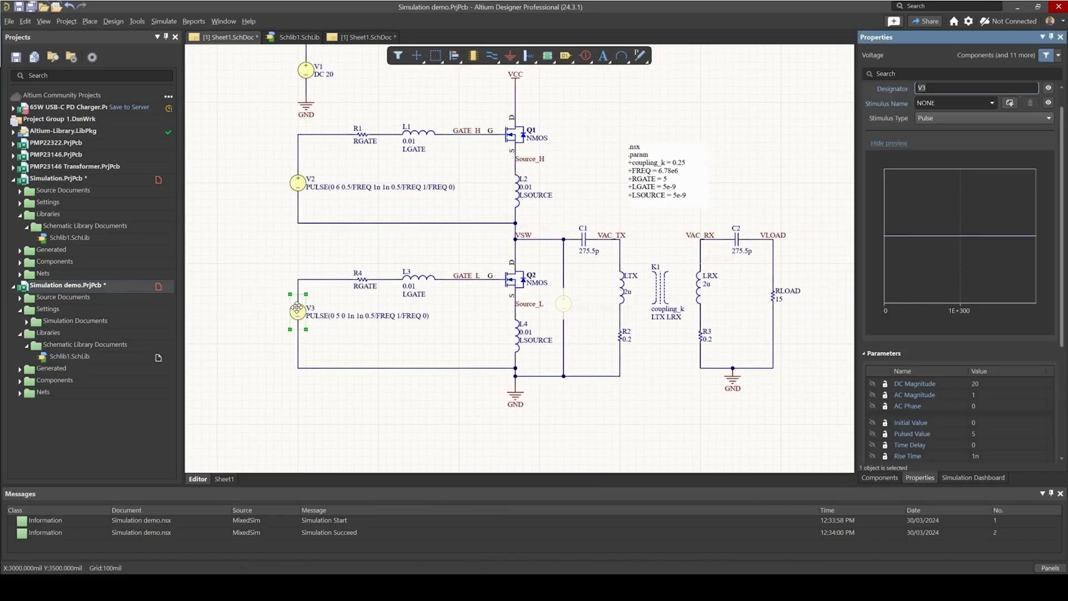
scroll(946, 409, down, 3)
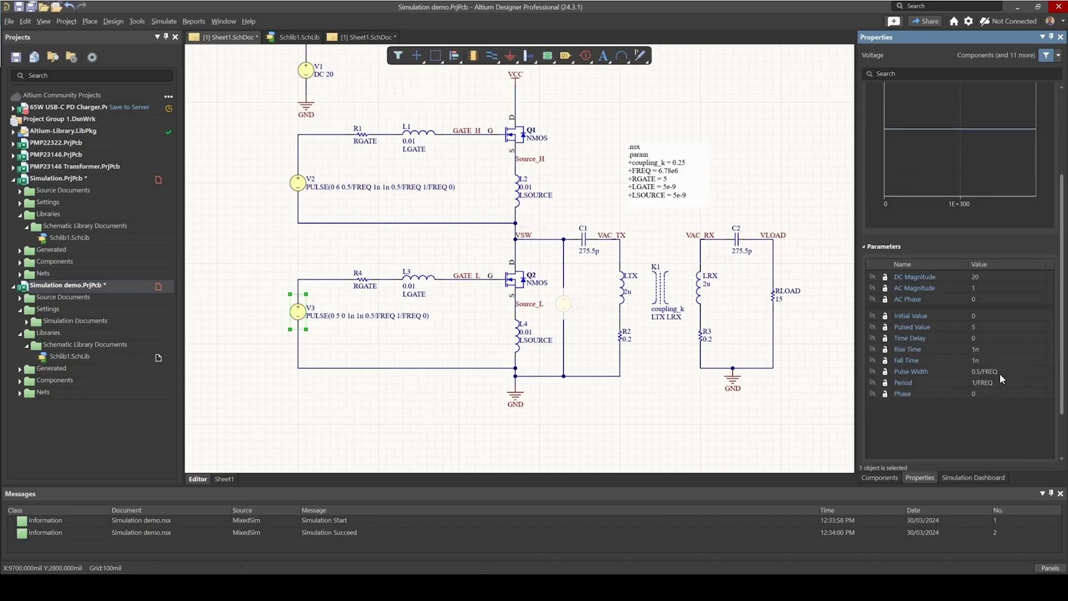
click(994, 372)
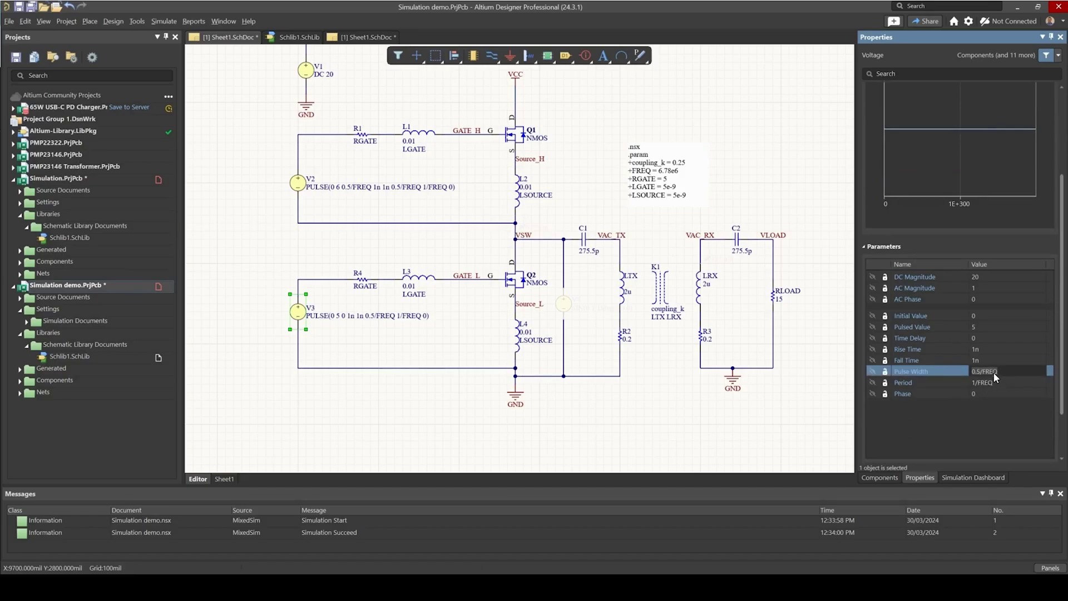
scroll(916, 254, up, 2)
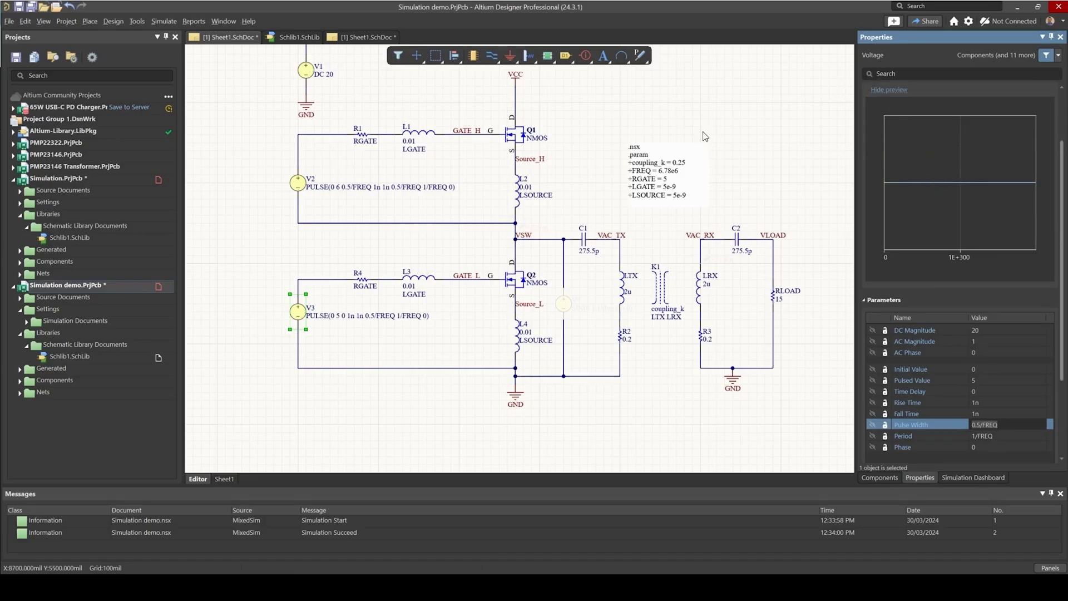
ctrl+scroll(704, 139, up, 5)
right_drag(521, 150, 528, 158)
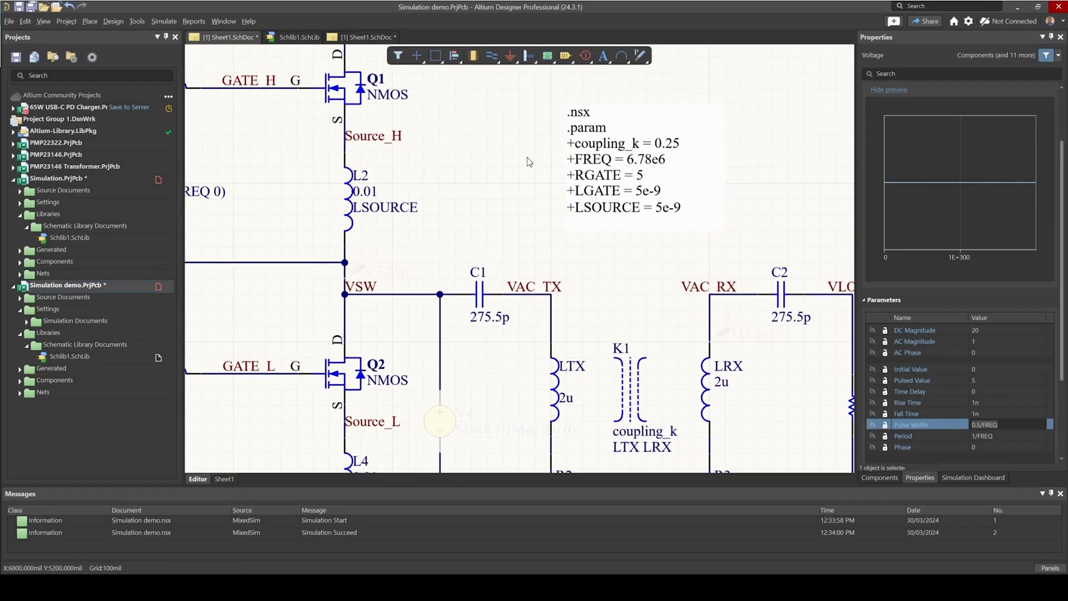
Step: On the Simulation Dashboard, check the Transient range From 30u To 30u+5/FREQ
click(528, 158)
click(974, 477)
right_drag(687, 245, 632, 253)
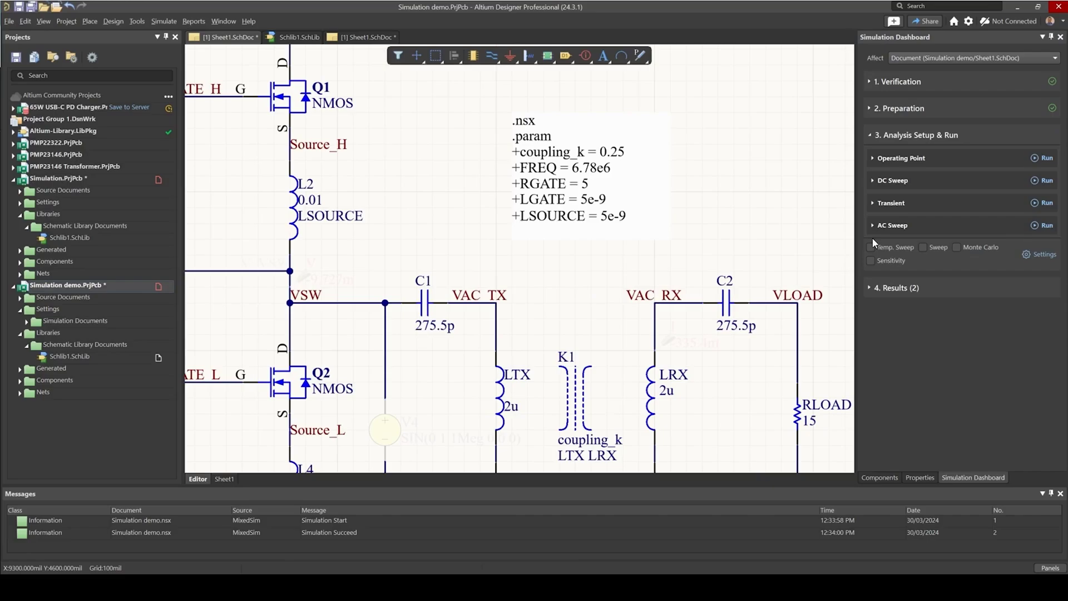
click(873, 203)
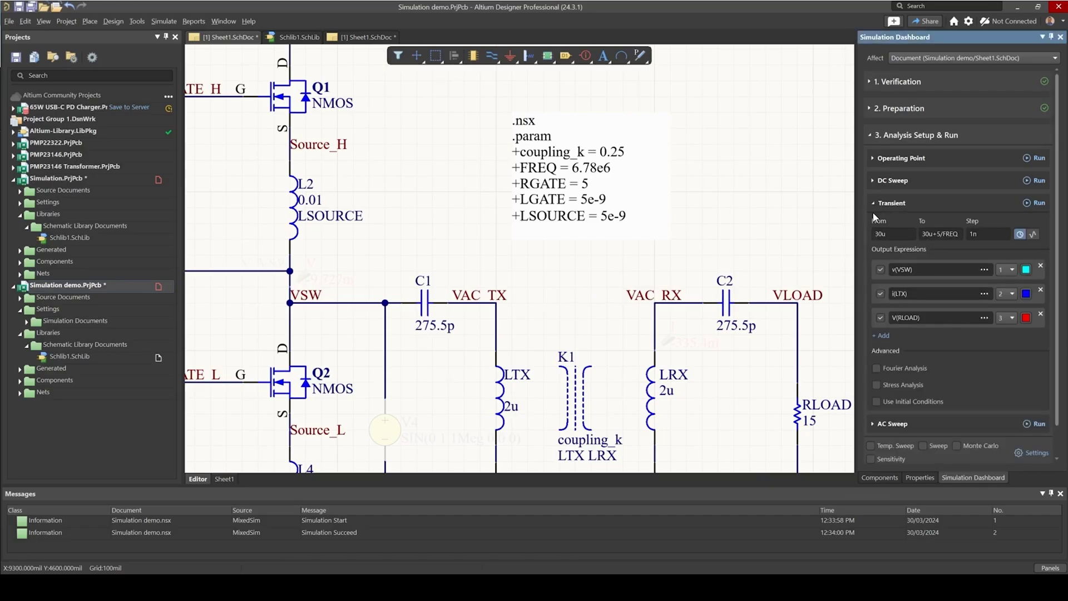
click(893, 235)
click(940, 235)
Step: Run the transient simulation, zoom into the VSW switching edges, then fit the full plot
click(1029, 205)
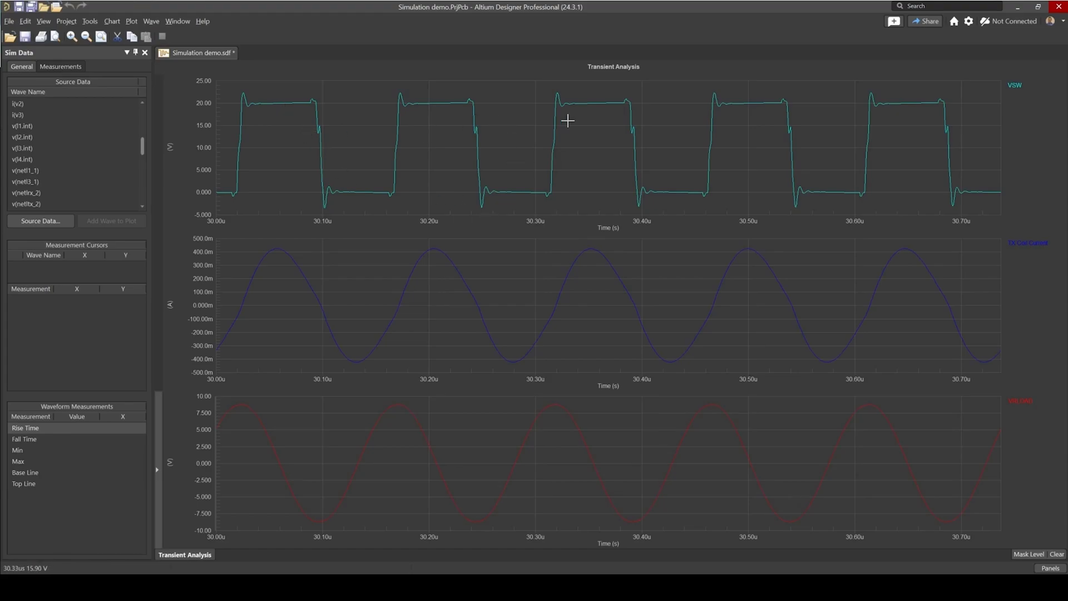
drag(370, 81, 548, 207)
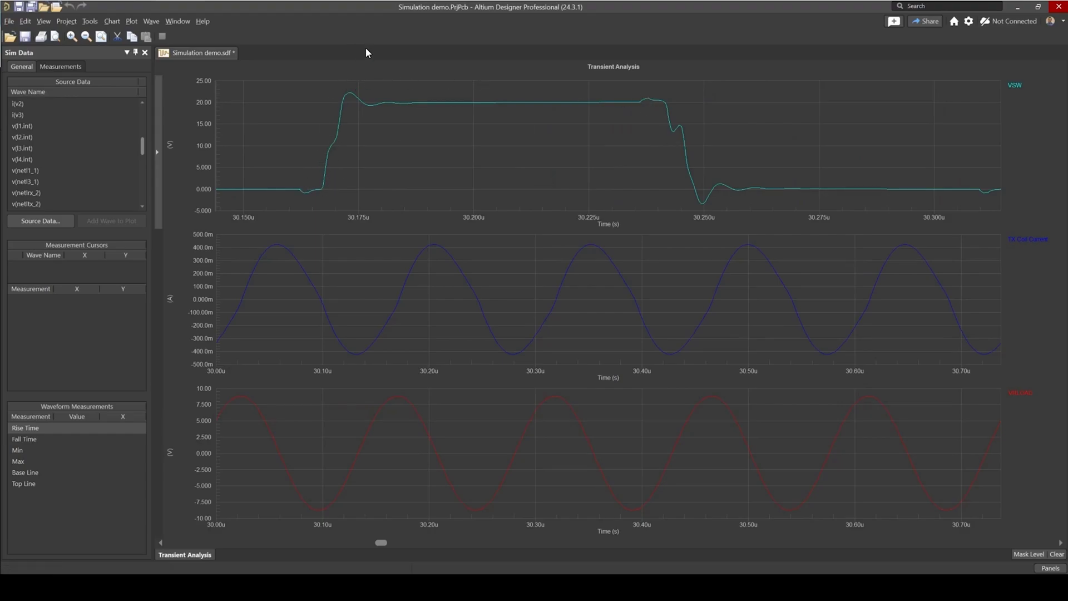
click(86, 36)
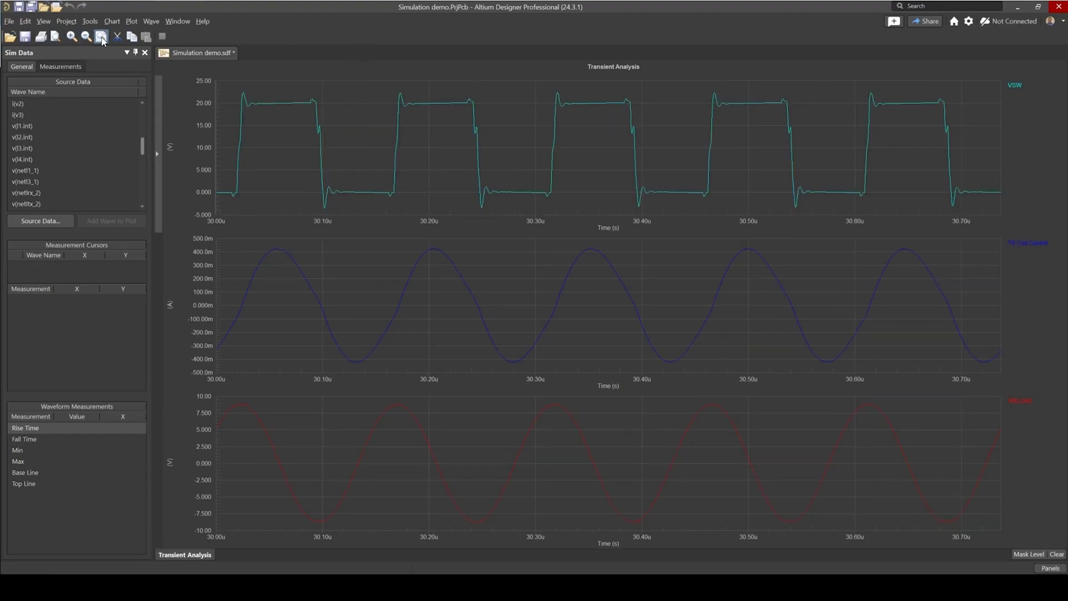